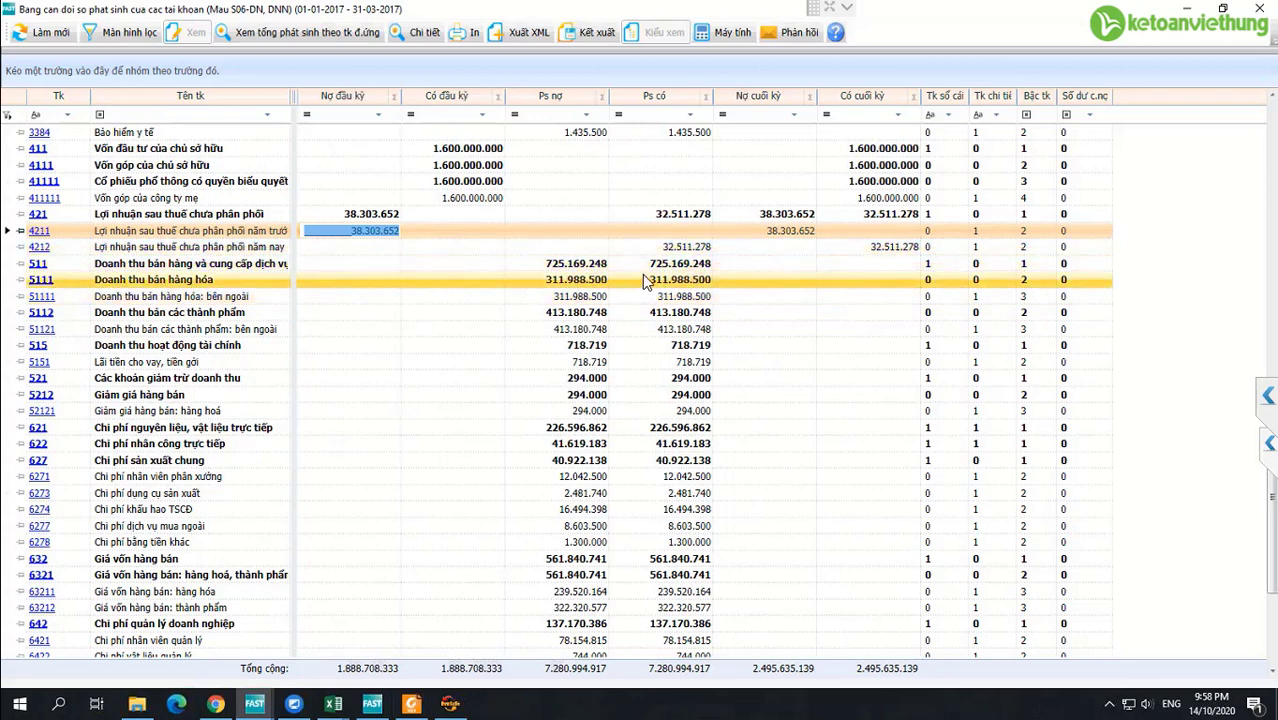
Switch to HTKK and open the annual 03/TNDN corporate income tax finalization for 2017 with appendices 03-1A/TNDN and 03-2A/TNDN.
click(450, 705)
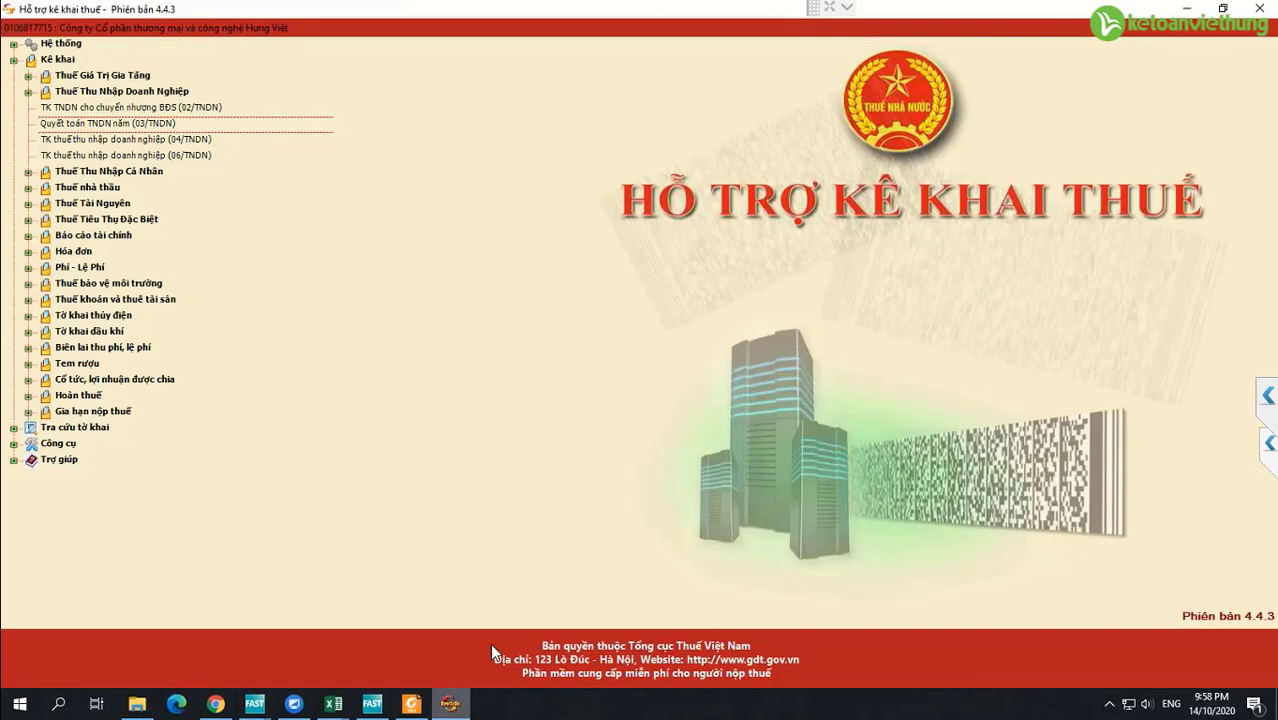
click(93, 124)
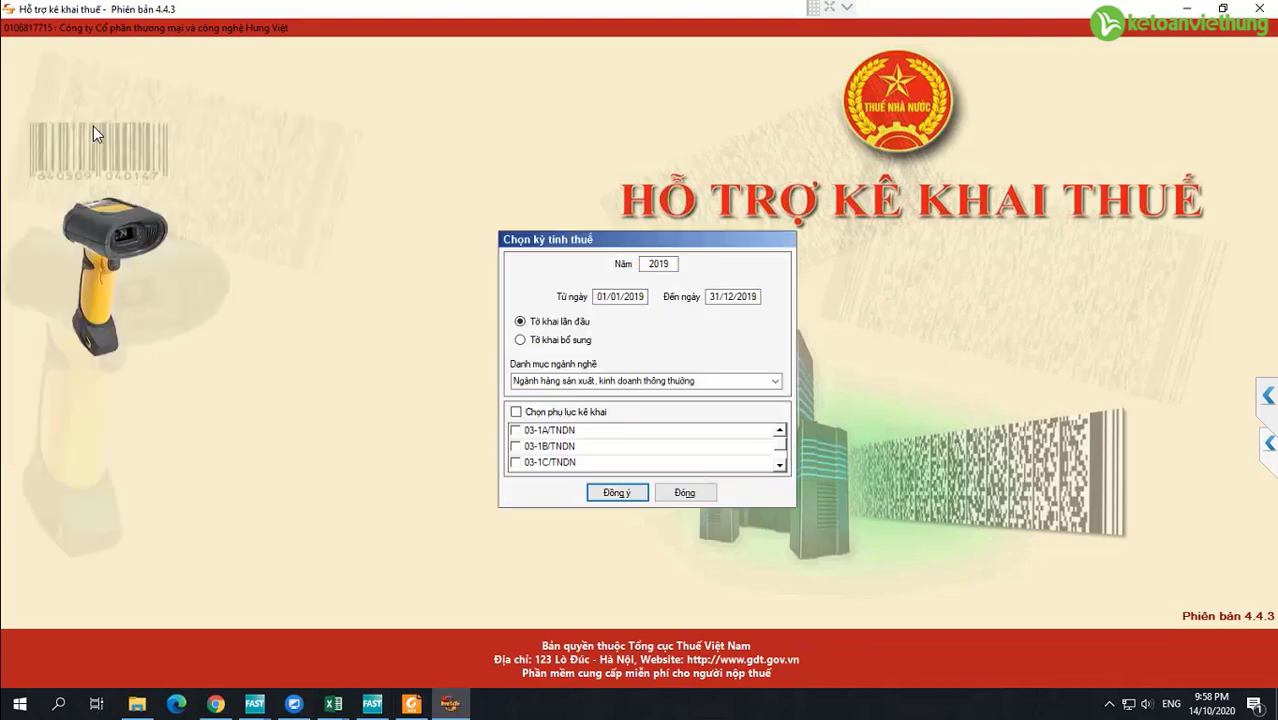
click(665, 262)
click(517, 432)
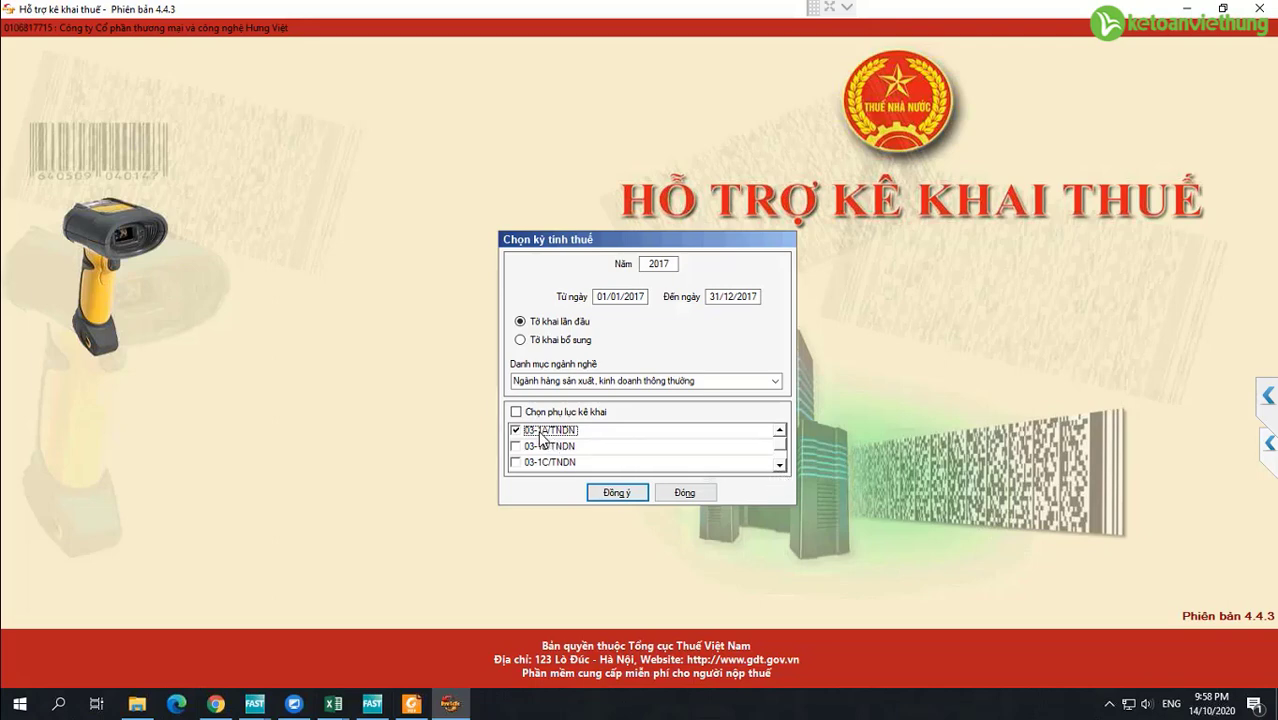
click(779, 464)
click(779, 464)
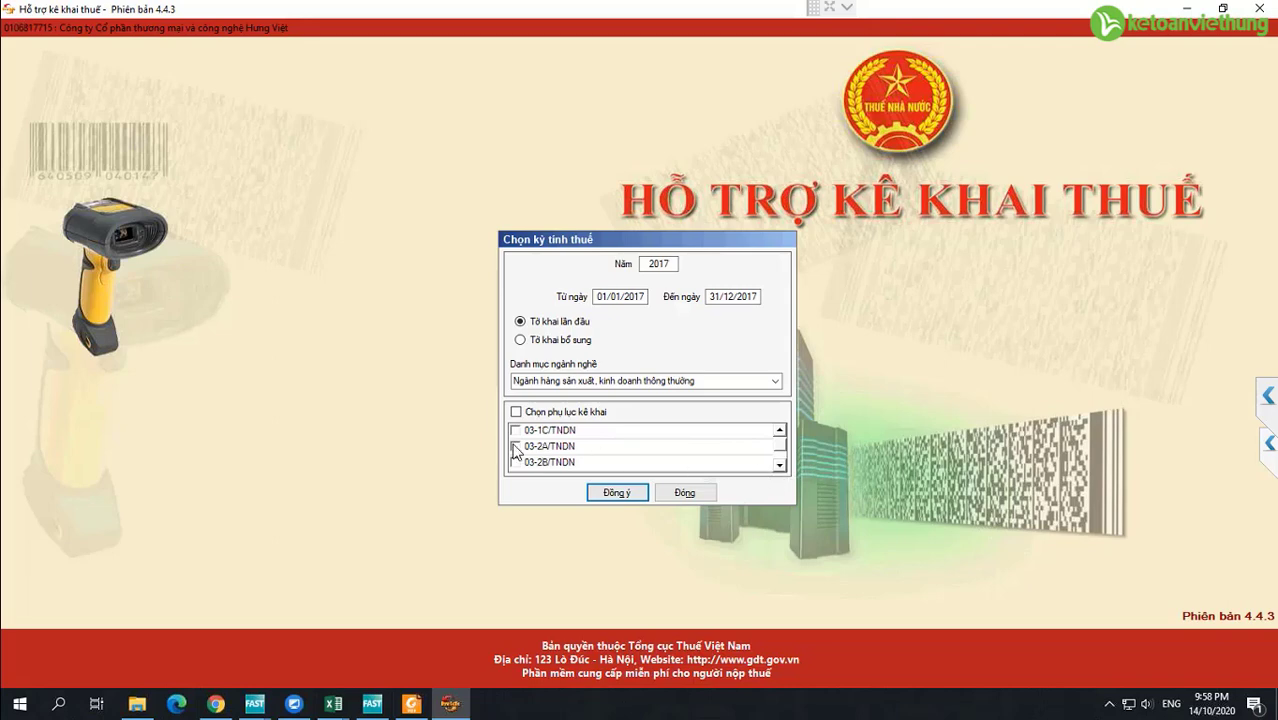
click(516, 447)
click(617, 493)
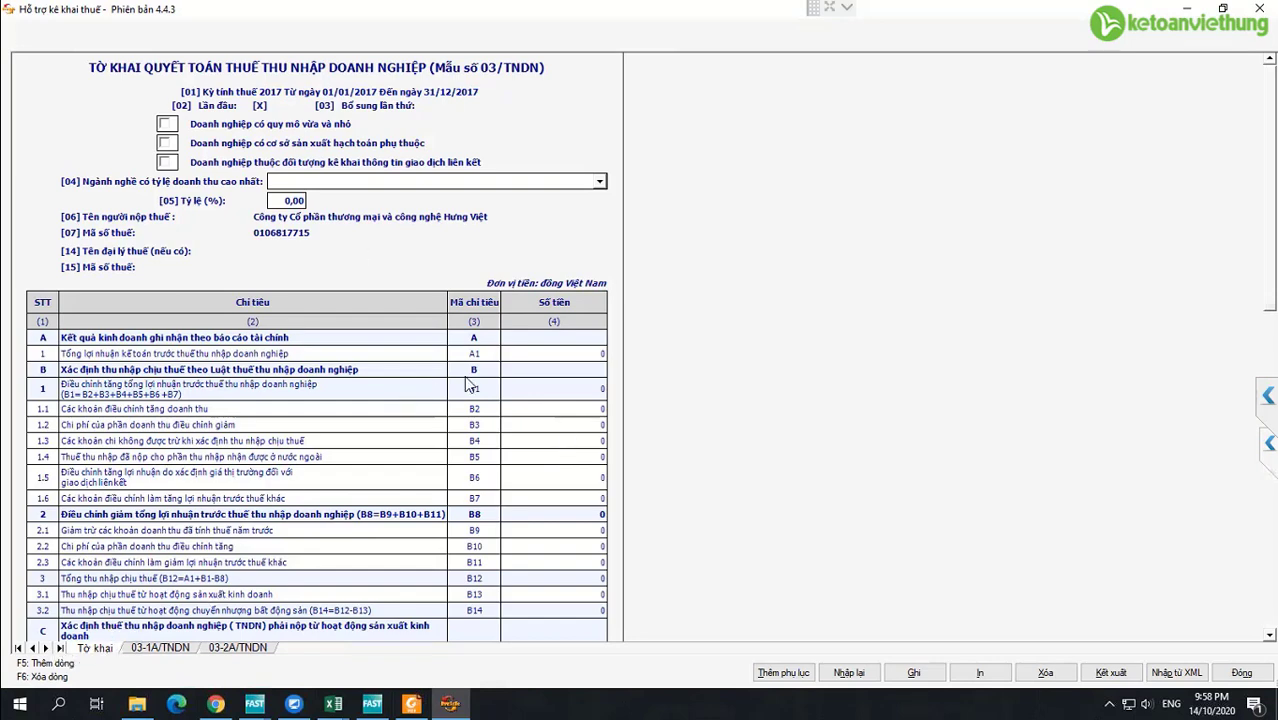
Examine the entry lines of appendix 03-1A, including sales revenue, financial revenue, cost of goods sold, management costs, financial costs, other income and other expenses.
click(138, 648)
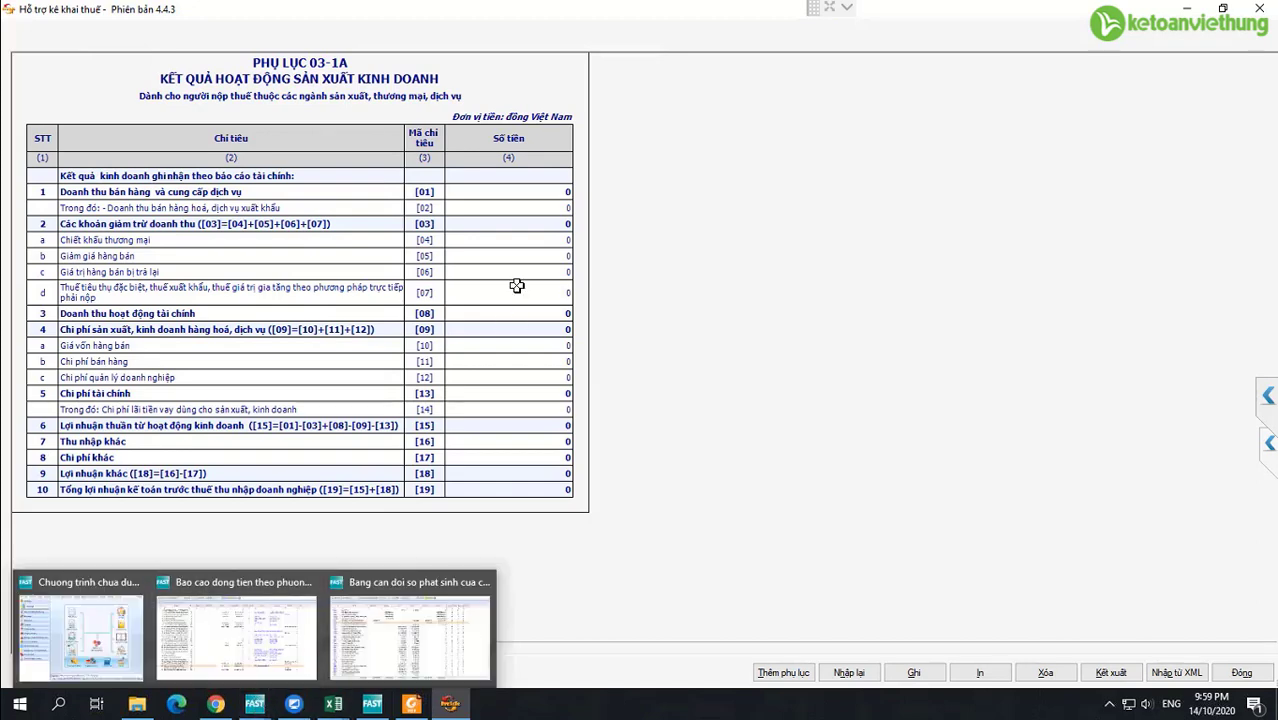
click(540, 187)
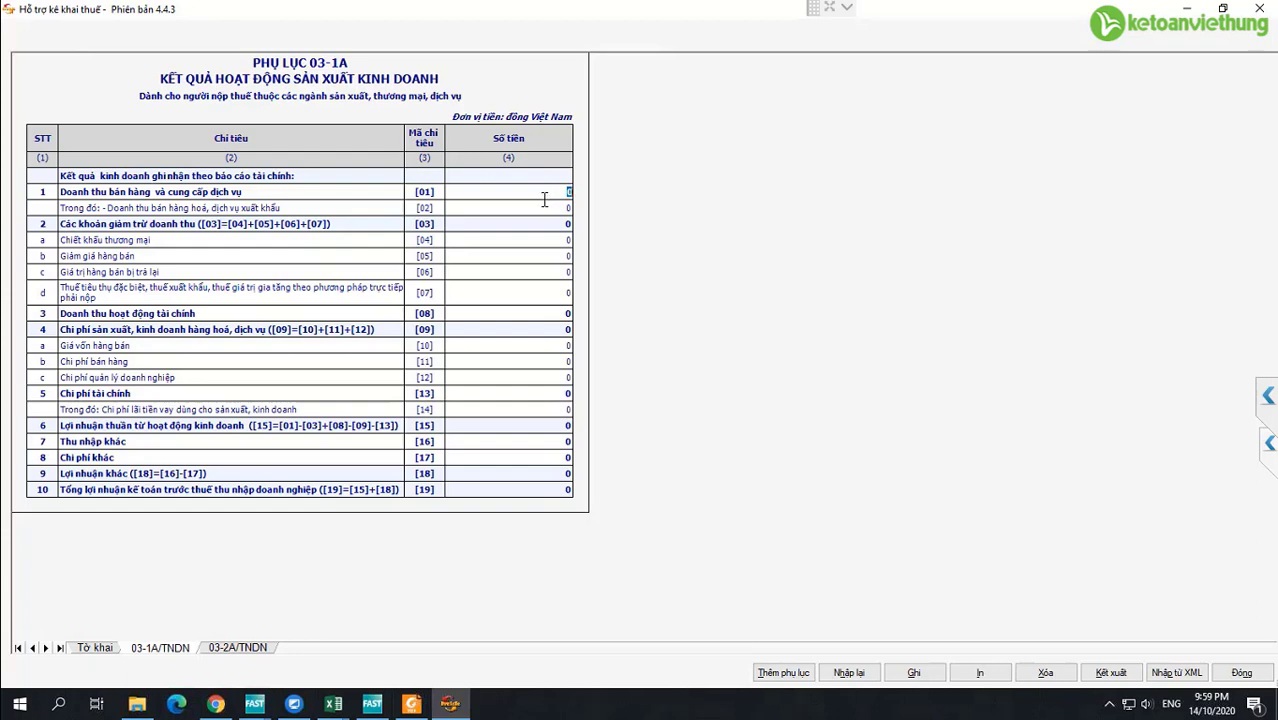
click(526, 313)
click(530, 342)
click(551, 377)
click(557, 393)
click(567, 409)
click(542, 441)
click(551, 456)
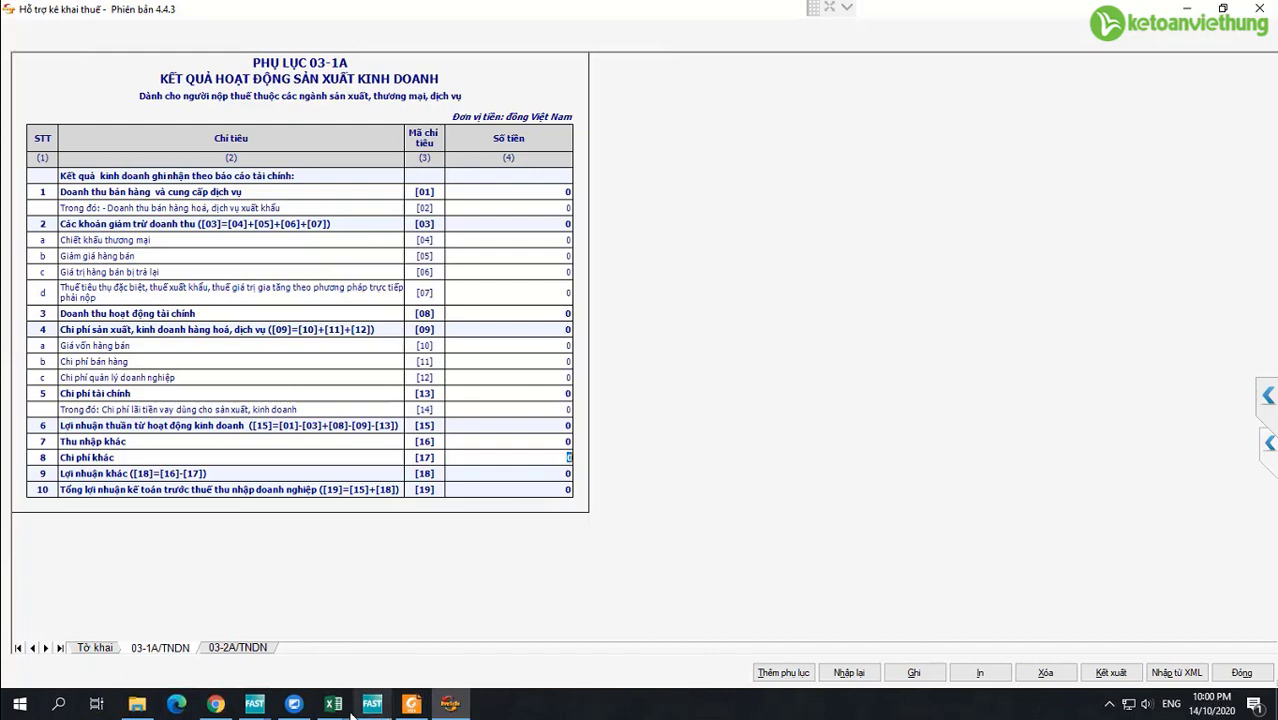
Switch to the FAST trial balance and examine the movements and closing balance of account 4212, current-year undistributed profit.
click(254, 703)
click(415, 640)
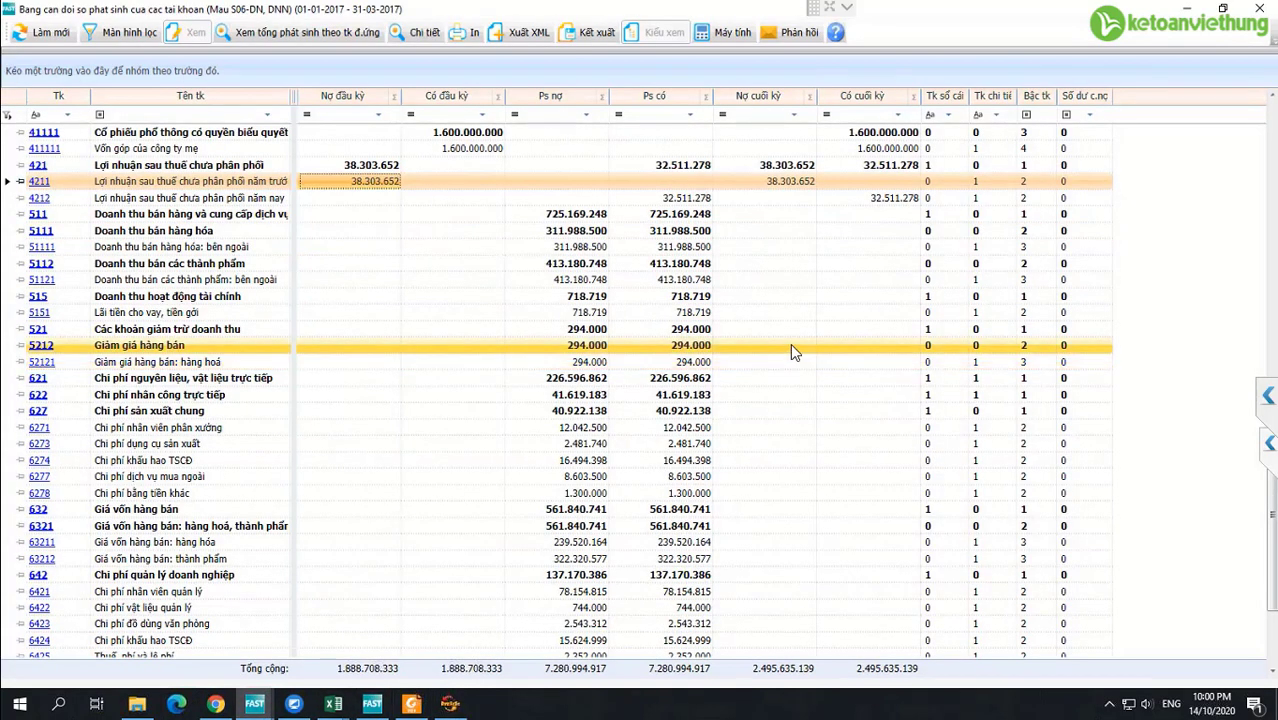
scroll(790, 343, down, 3)
click(798, 345)
key(Up)
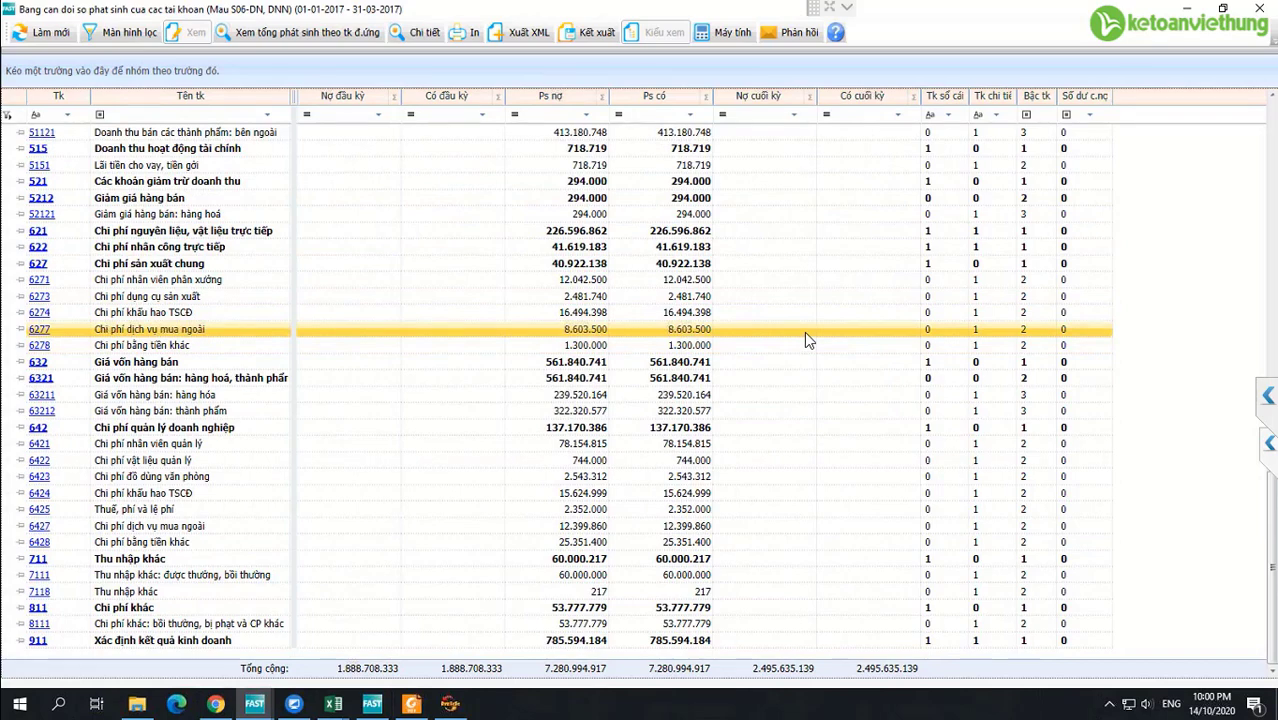
scroll(800, 320, up, 3)
click(742, 183)
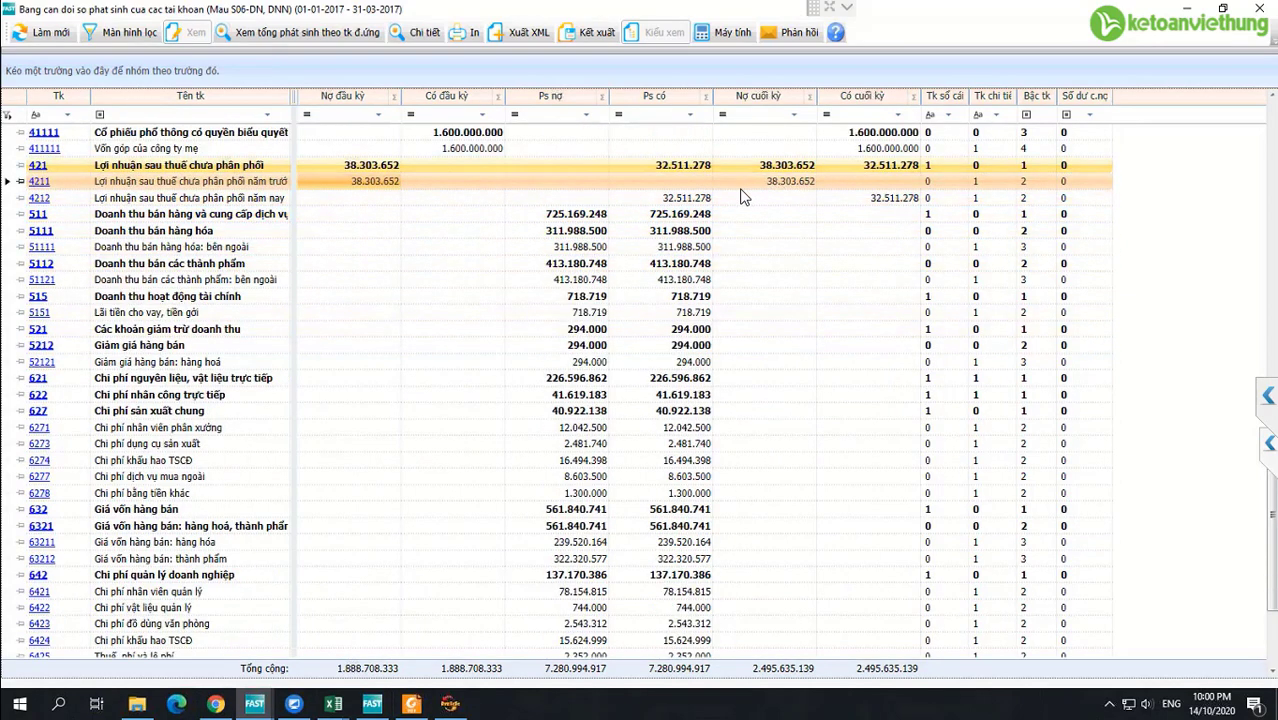
click(702, 199)
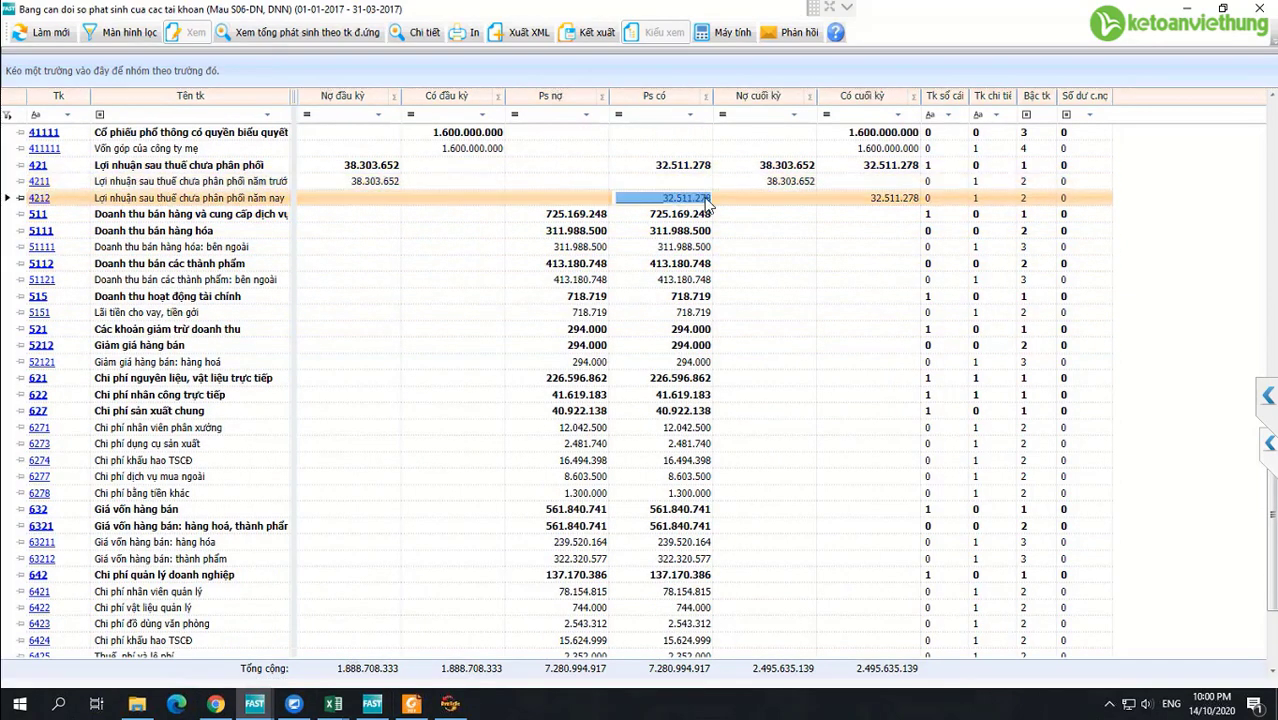
click(890, 199)
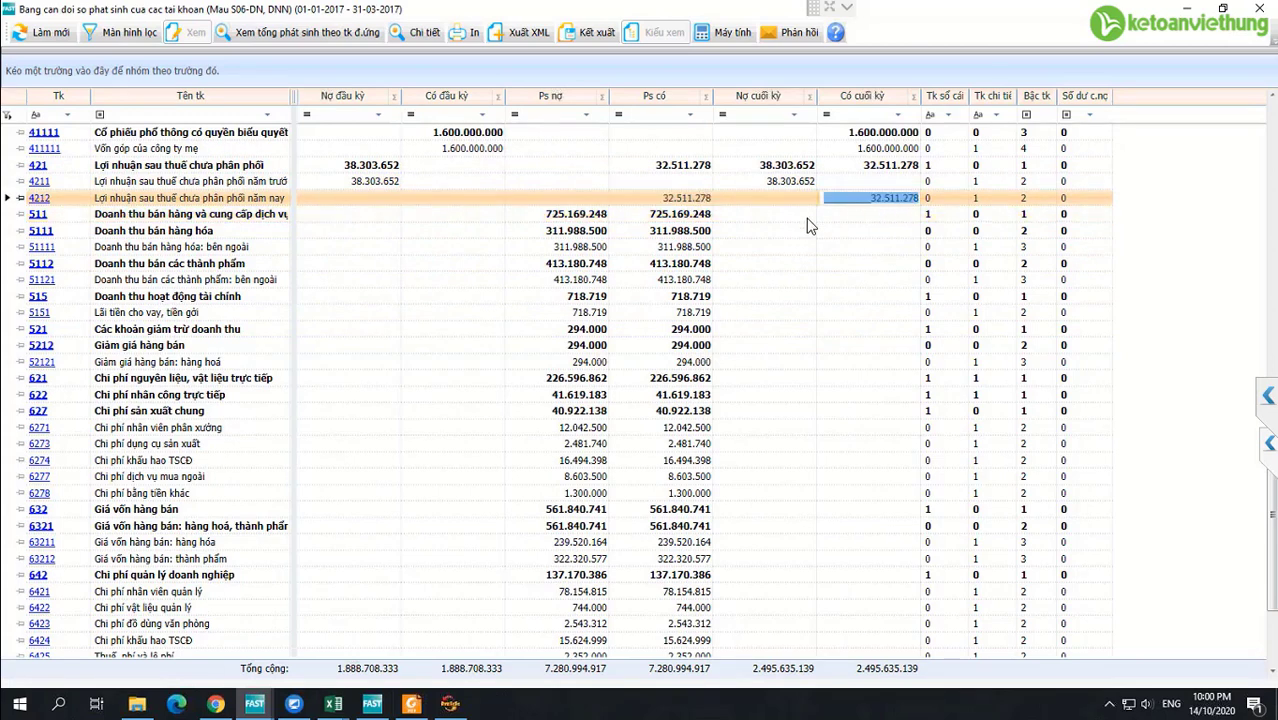
click(685, 198)
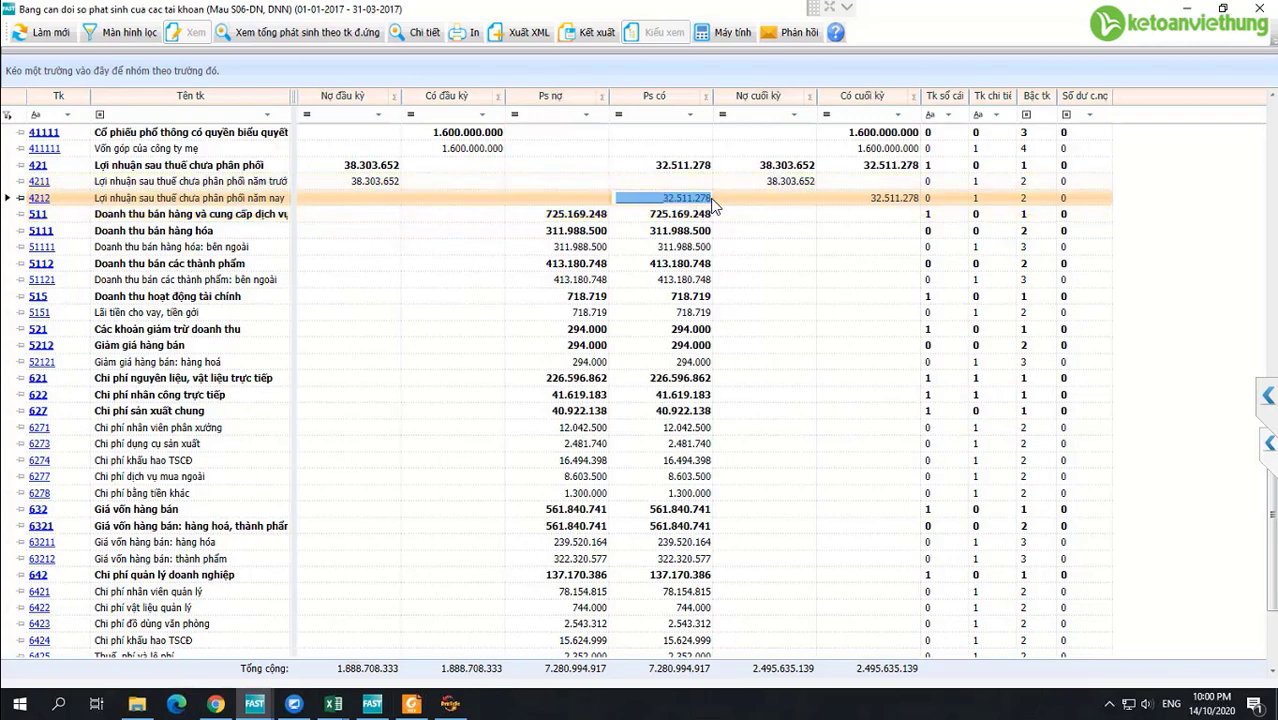
click(587, 199)
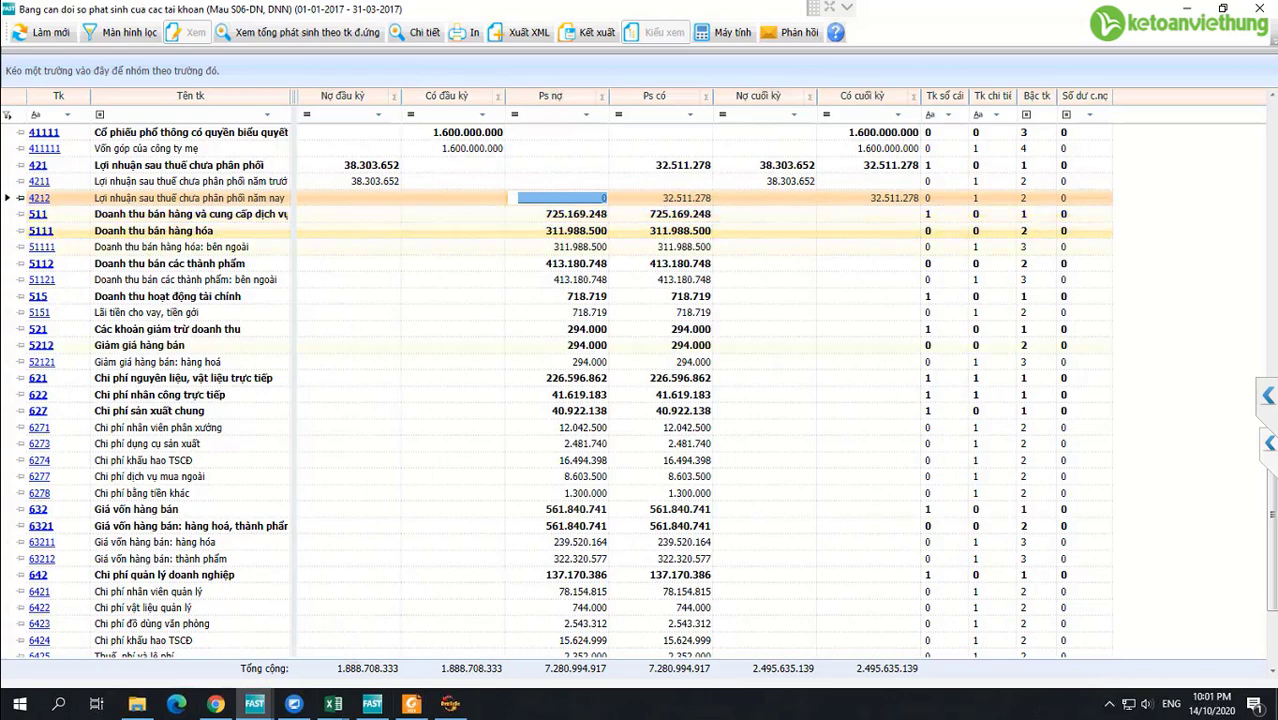
Switch back to HTKK, review lines [01] and [06] of appendix 03-1A, and open appendix 03-2A for loss carryforward.
click(449, 706)
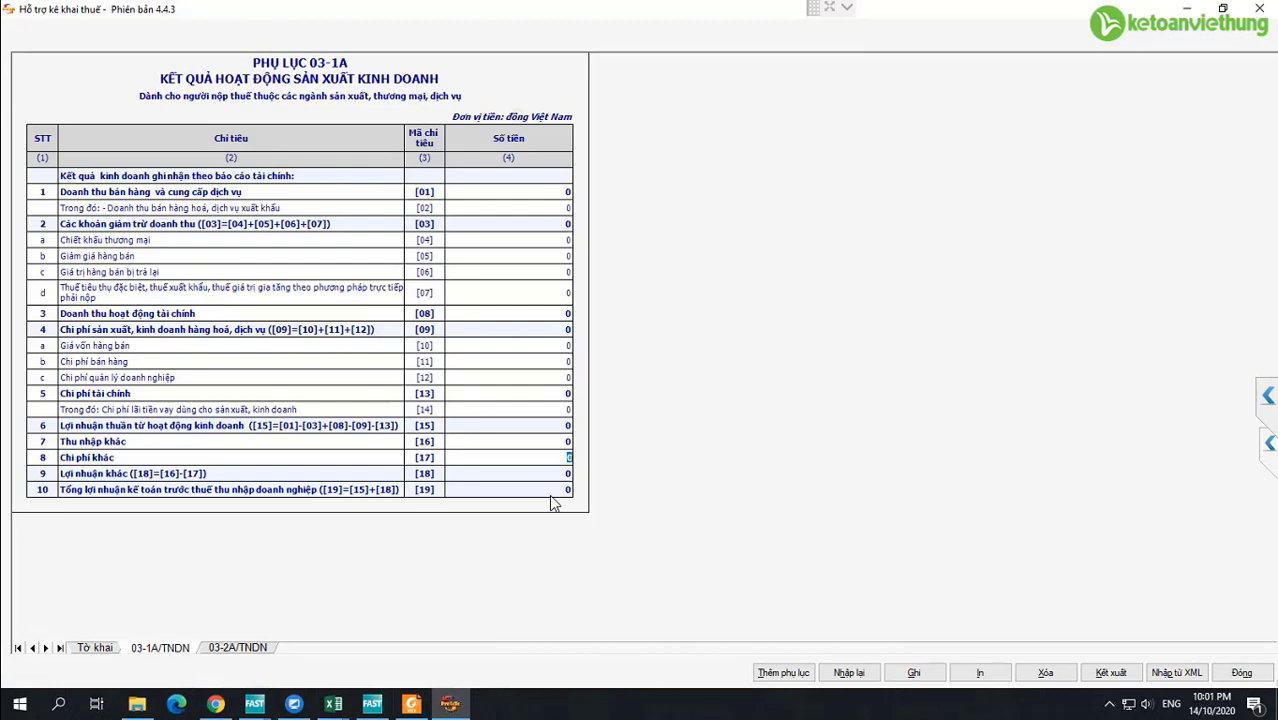
click(565, 192)
click(539, 271)
click(232, 645)
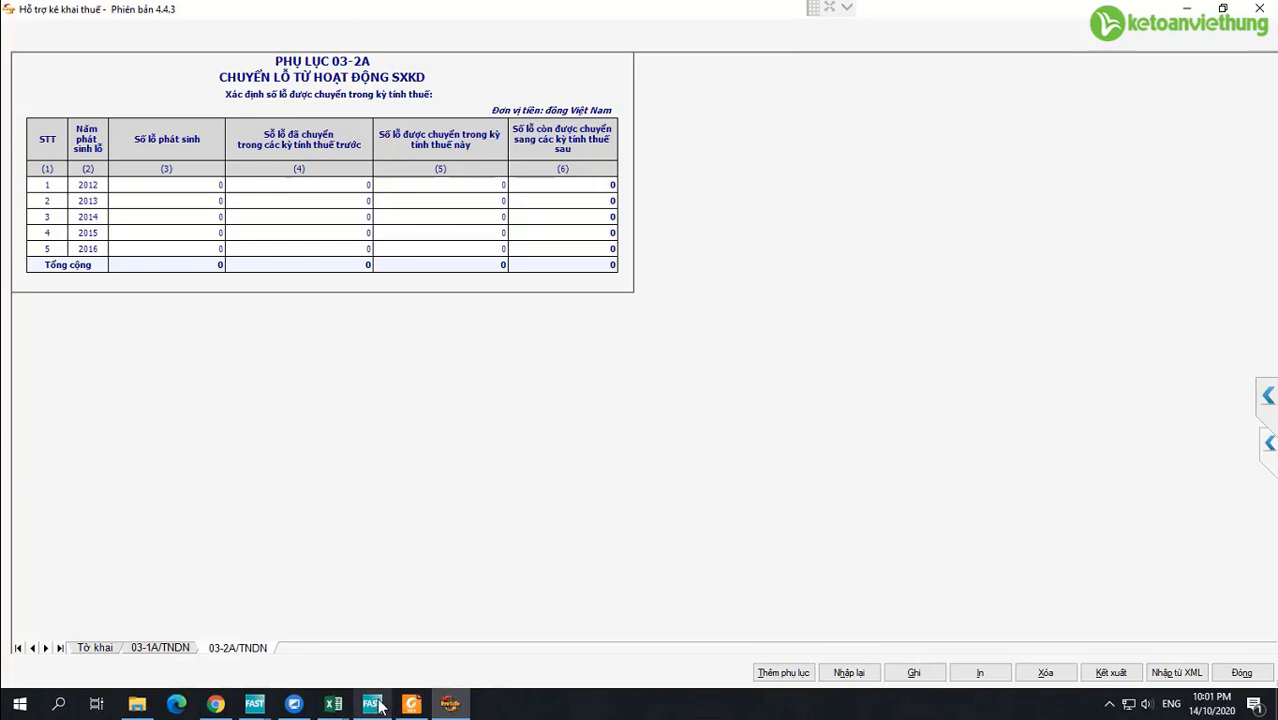
Switch to the FAST balance sheet report, close it and return to the trial balance of accounts.
mouse_move(385, 703)
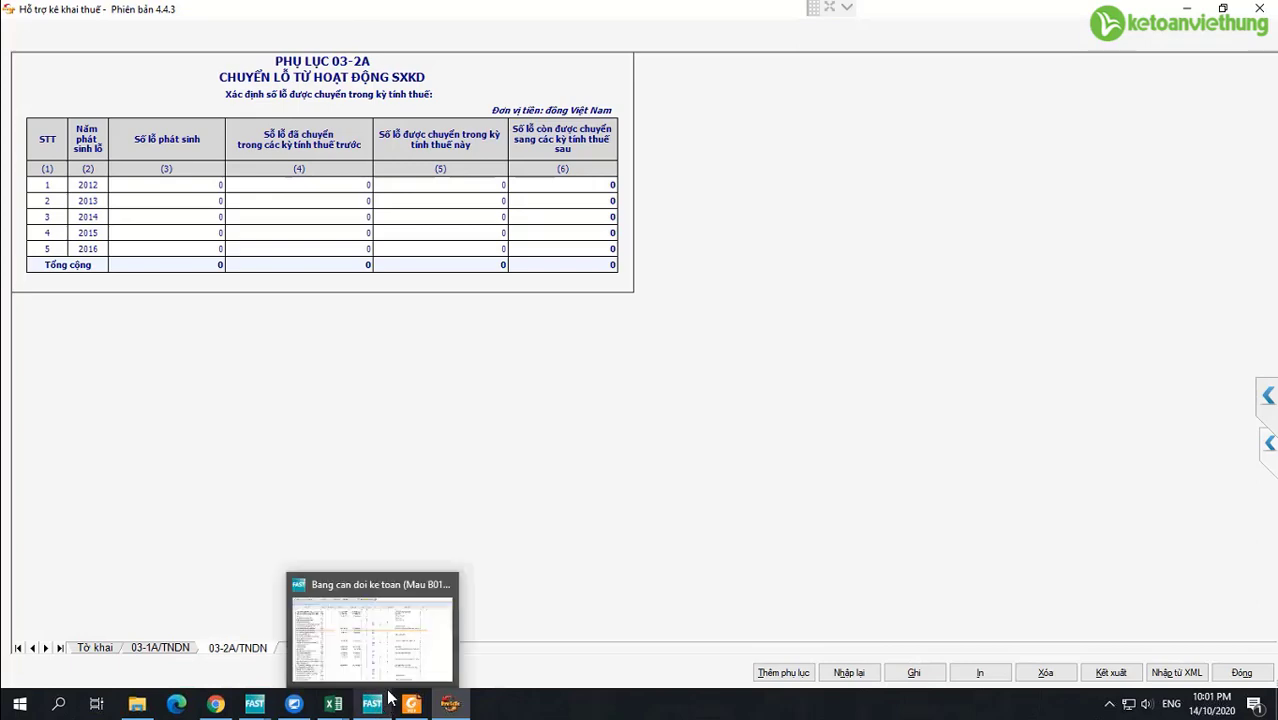
click(395, 652)
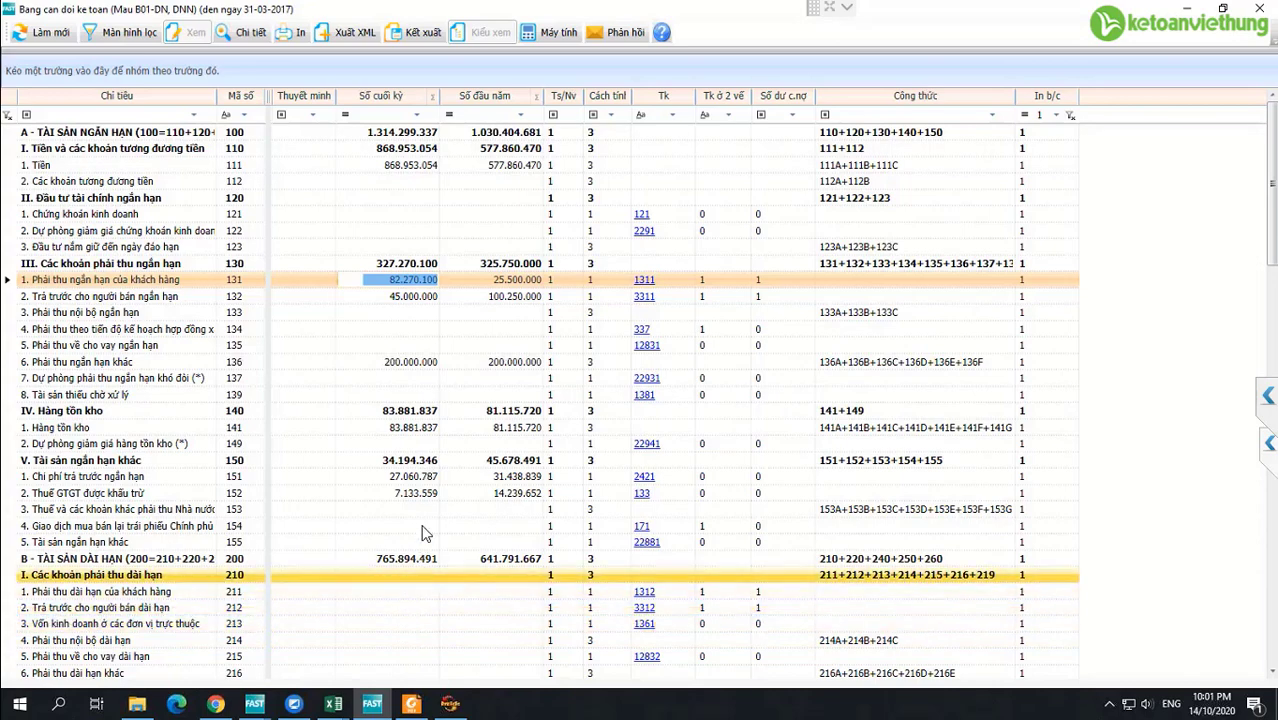
click(372, 703)
click(372, 640)
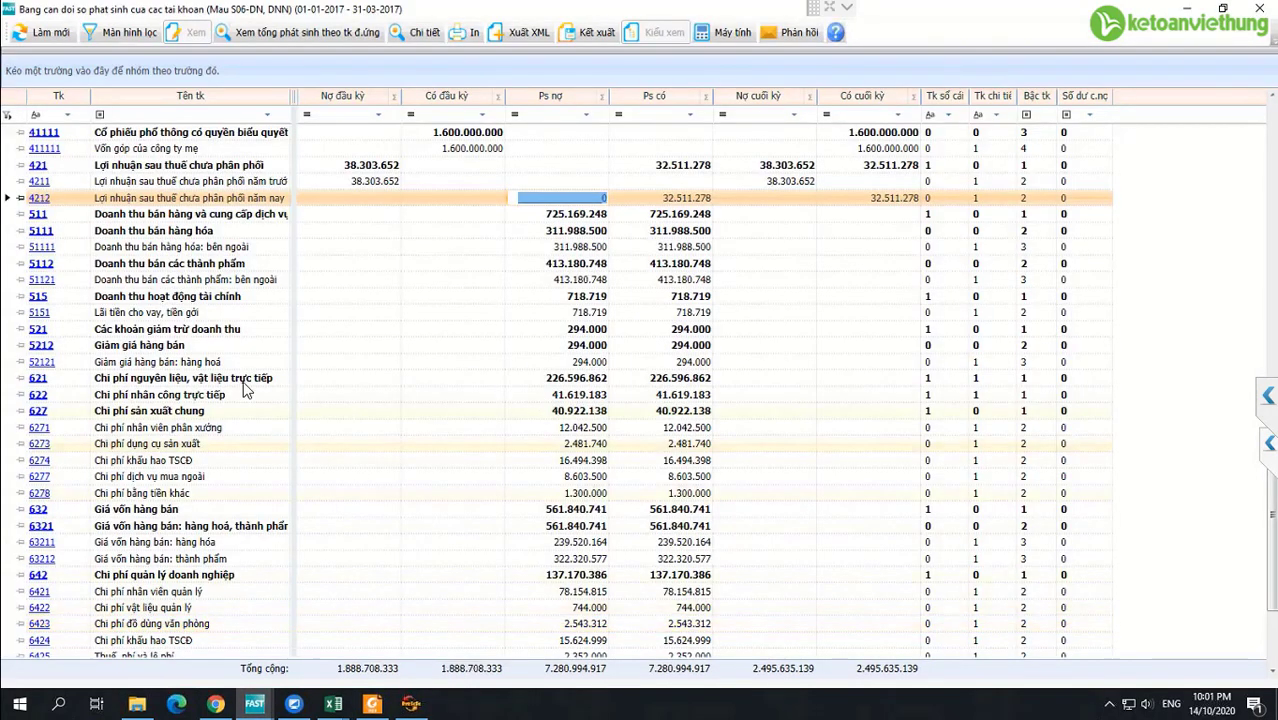
Compare the opening debit balance of account 4211 with the credit movement of account 4212 in the trial balance.
click(358, 182)
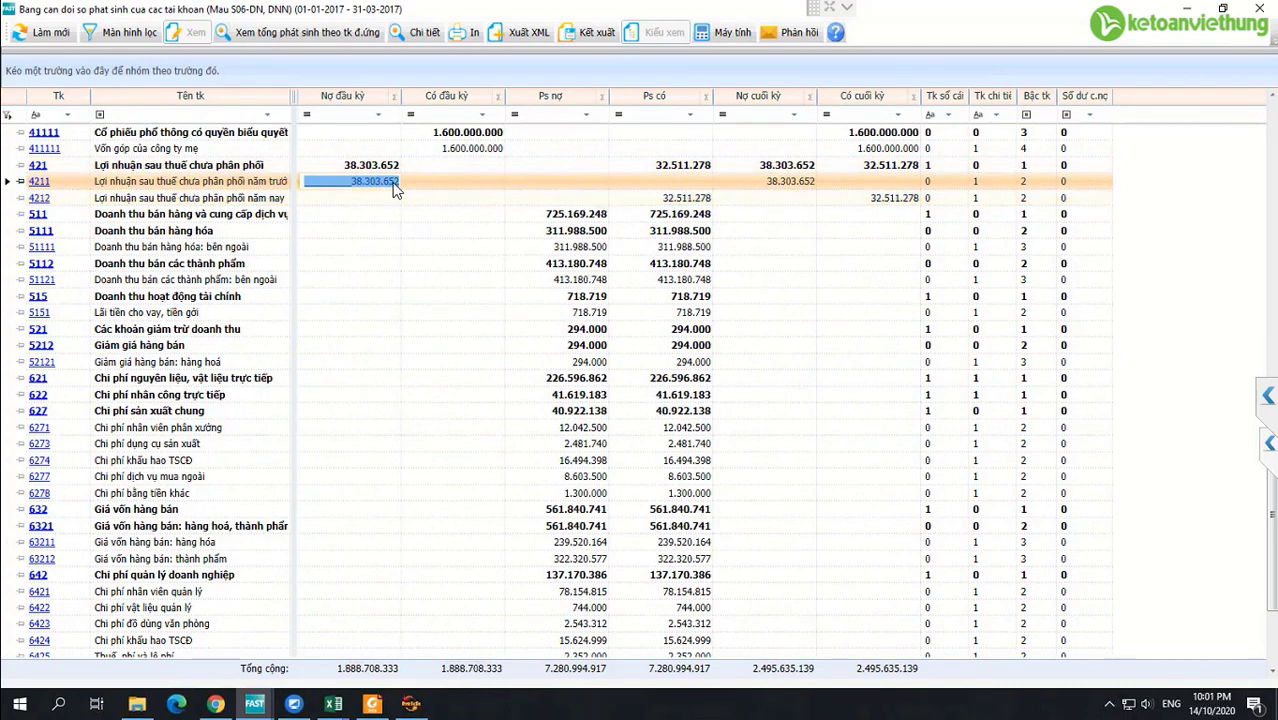
click(668, 200)
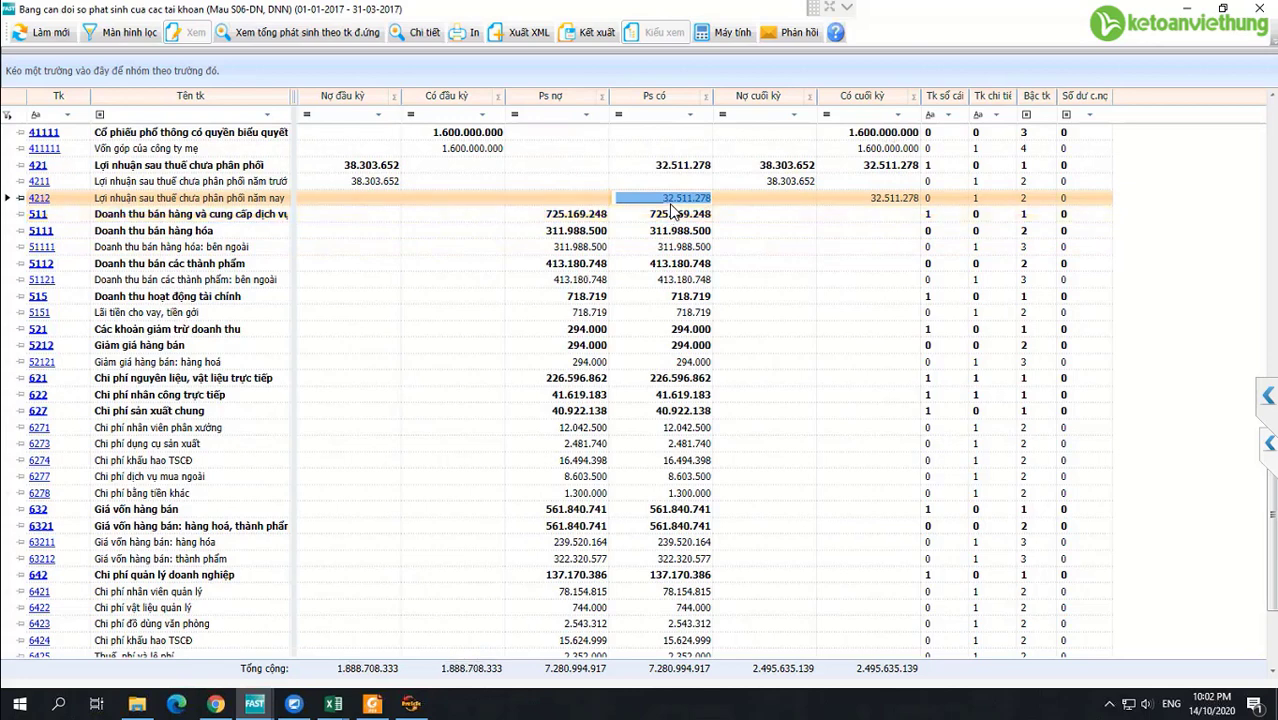
click(360, 180)
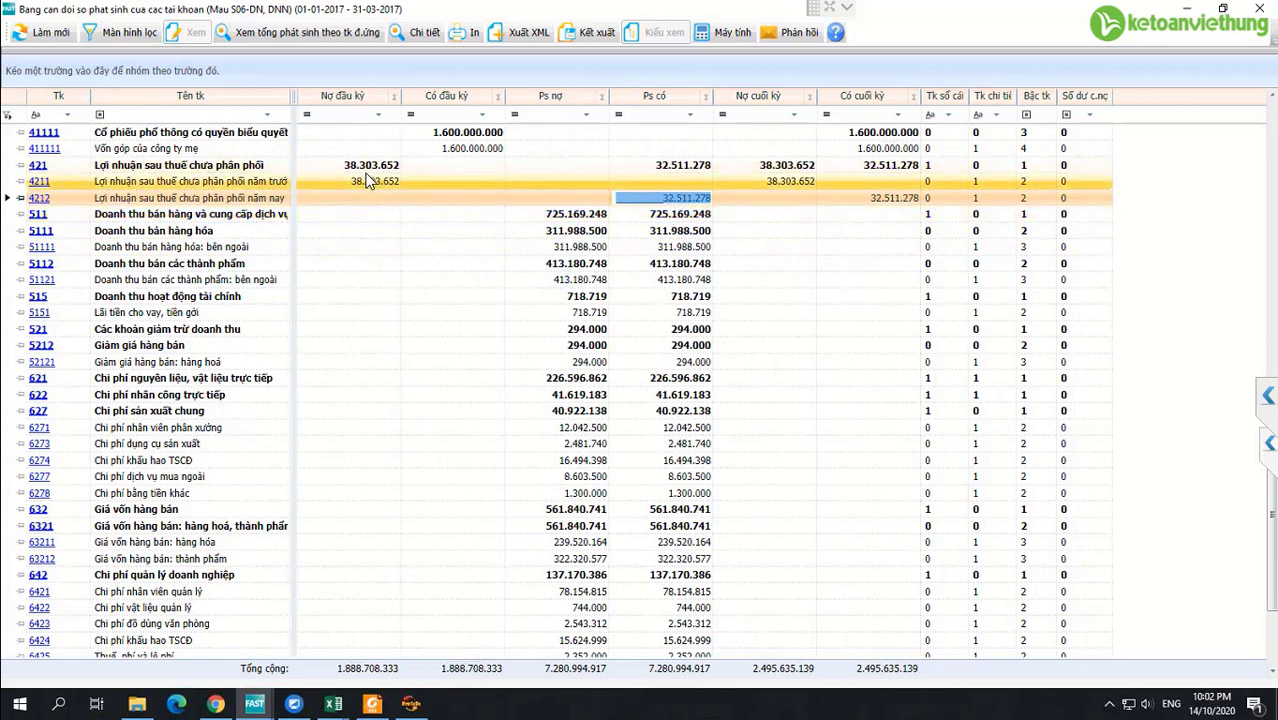
click(656, 198)
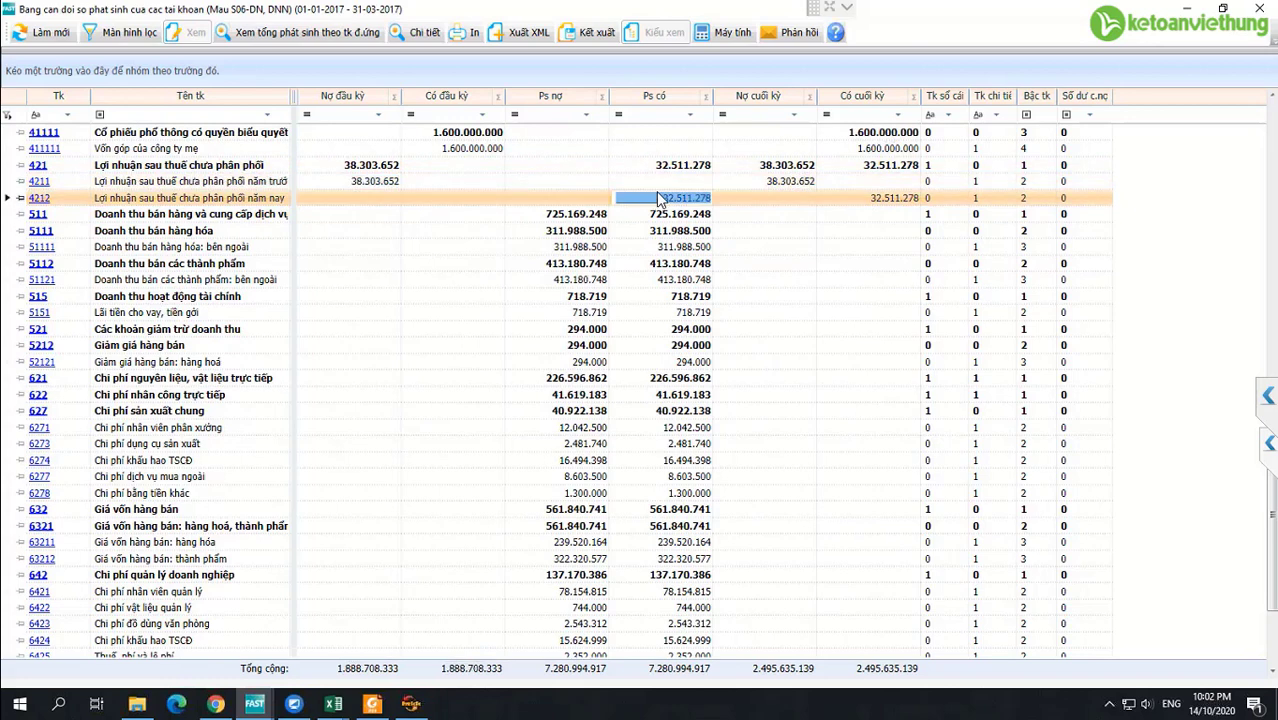
click(357, 184)
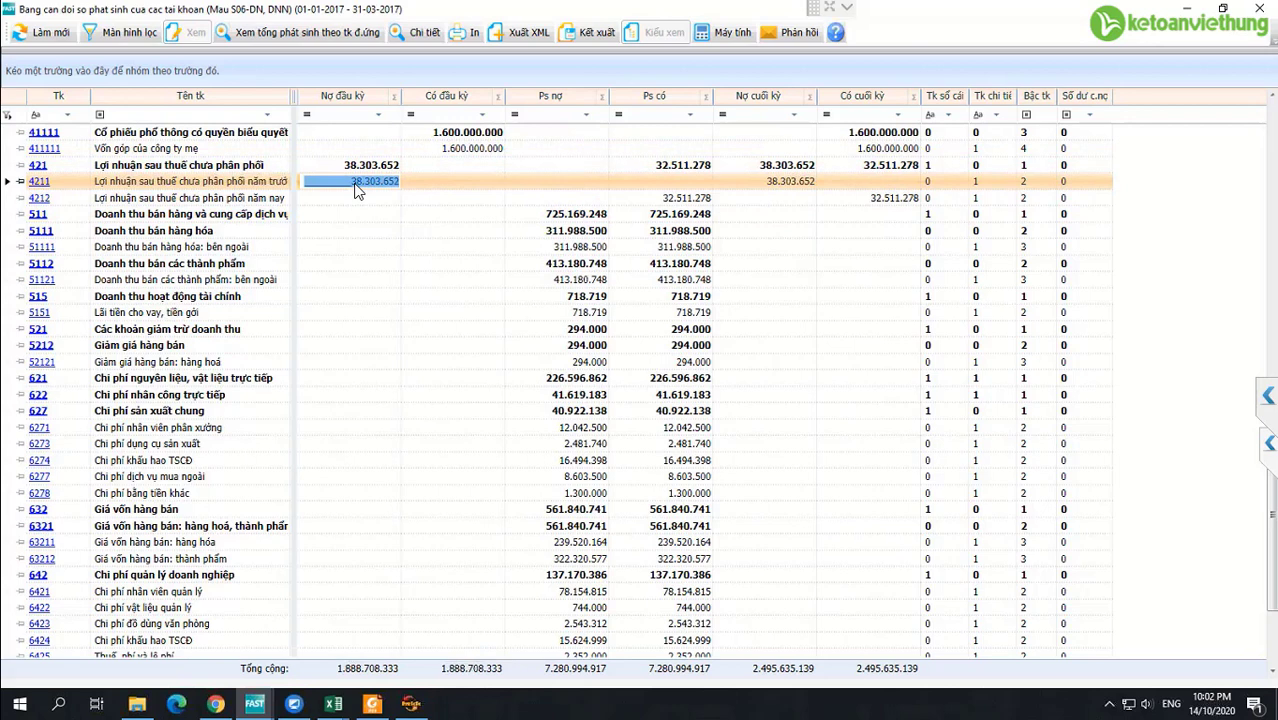
click(680, 198)
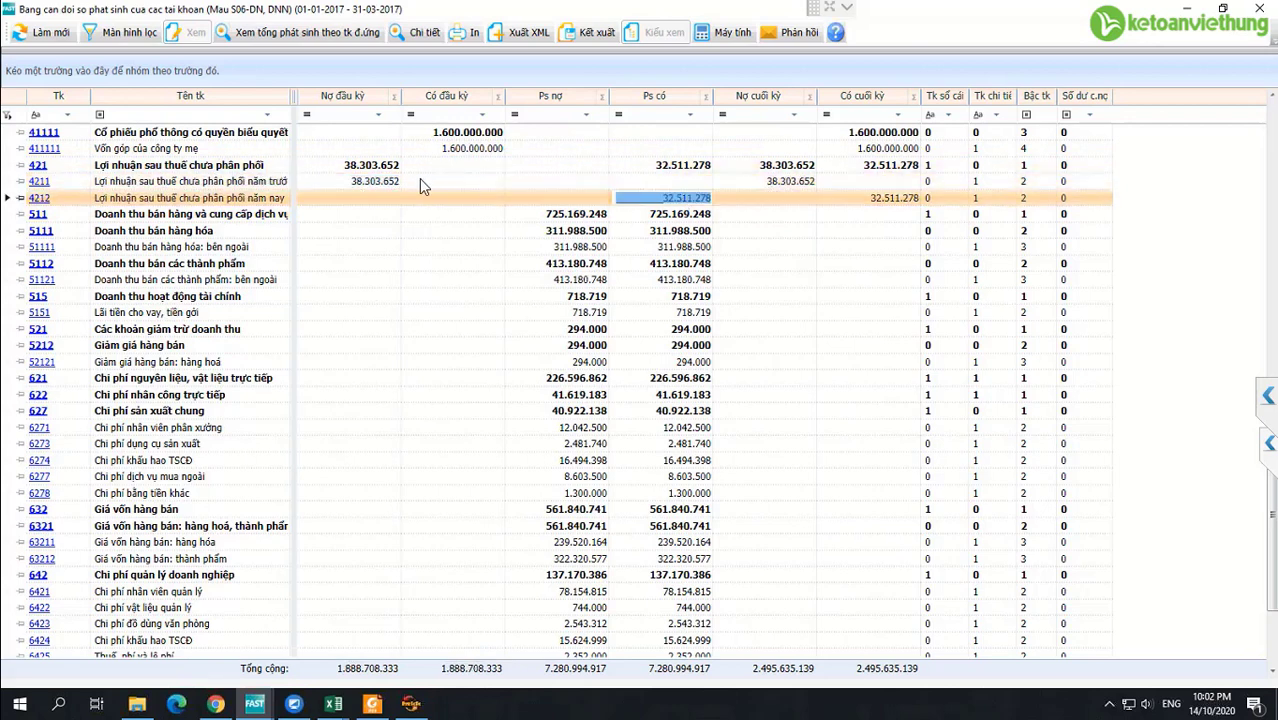
click(362, 181)
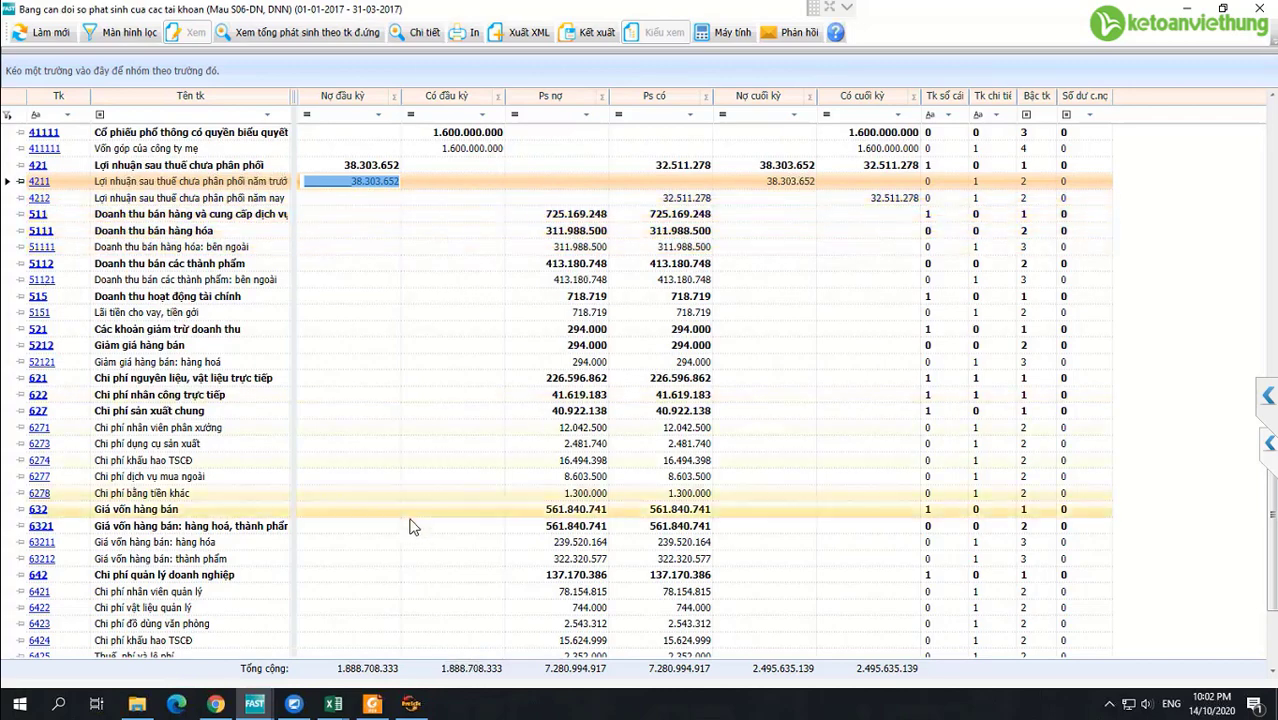
Switch back to HTKK, save the declaration and display the main 03/TNDN declaration form.
click(417, 712)
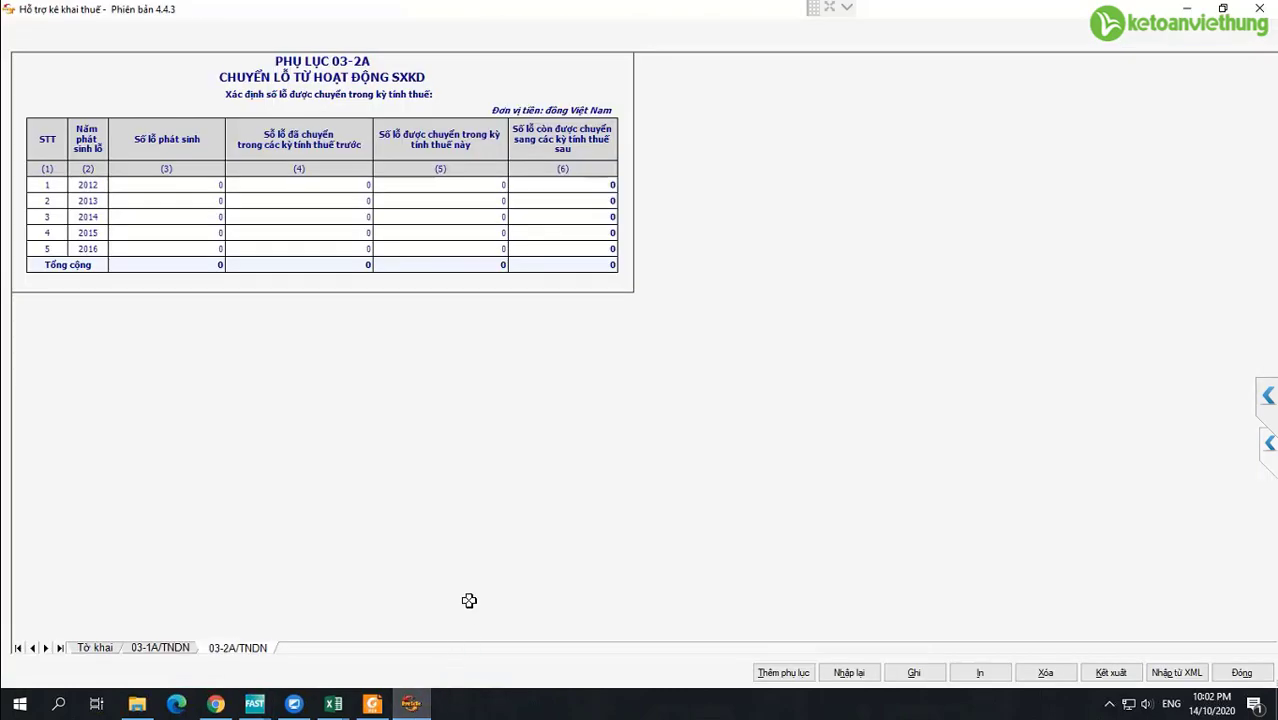
click(913, 674)
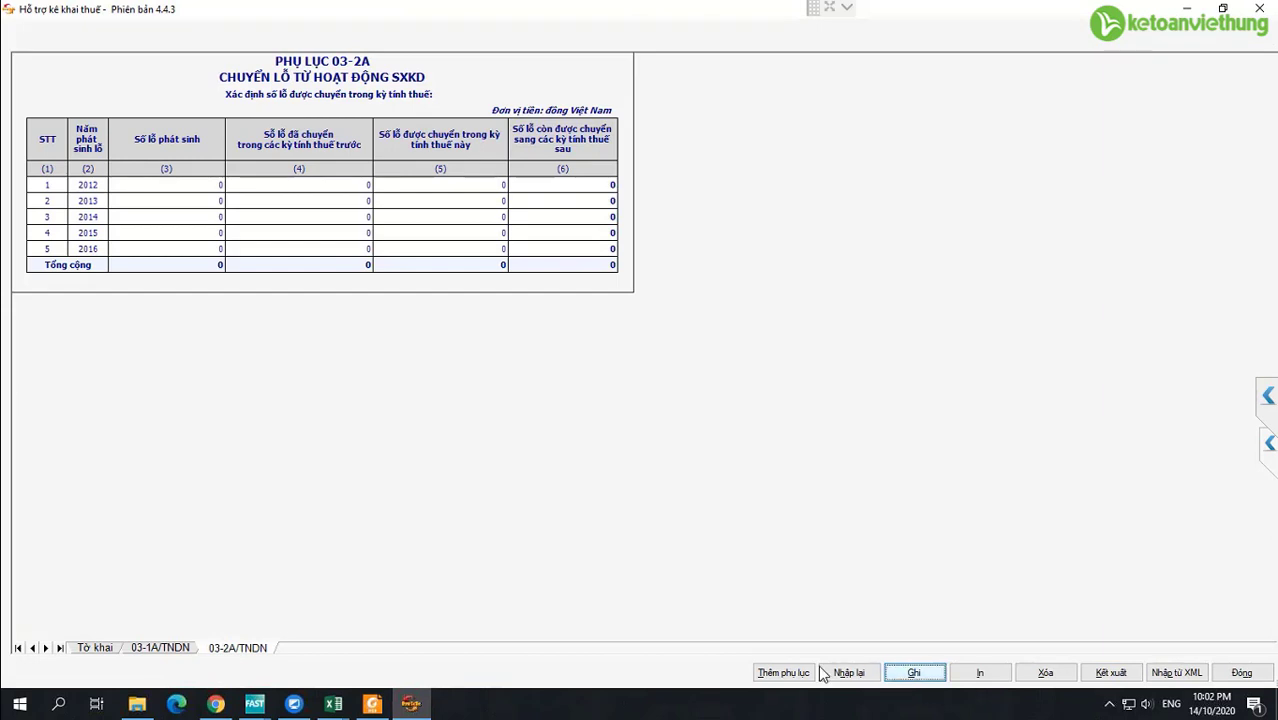
click(630, 388)
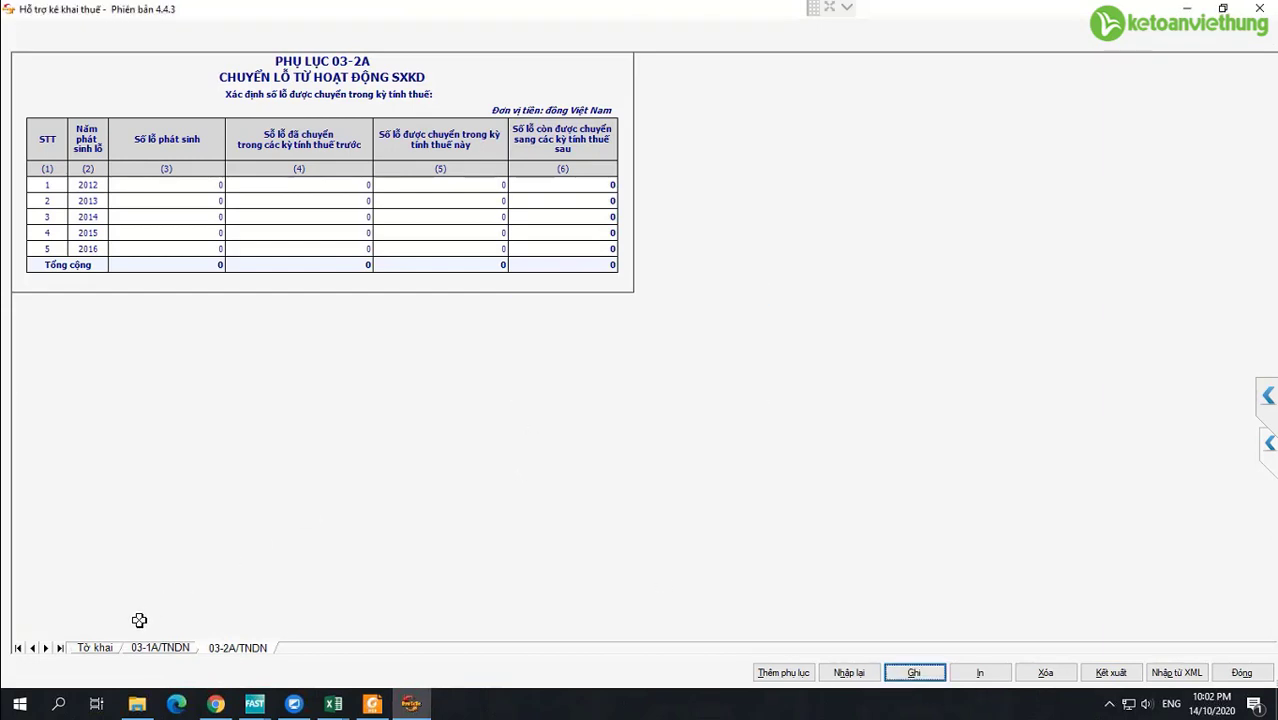
click(93, 649)
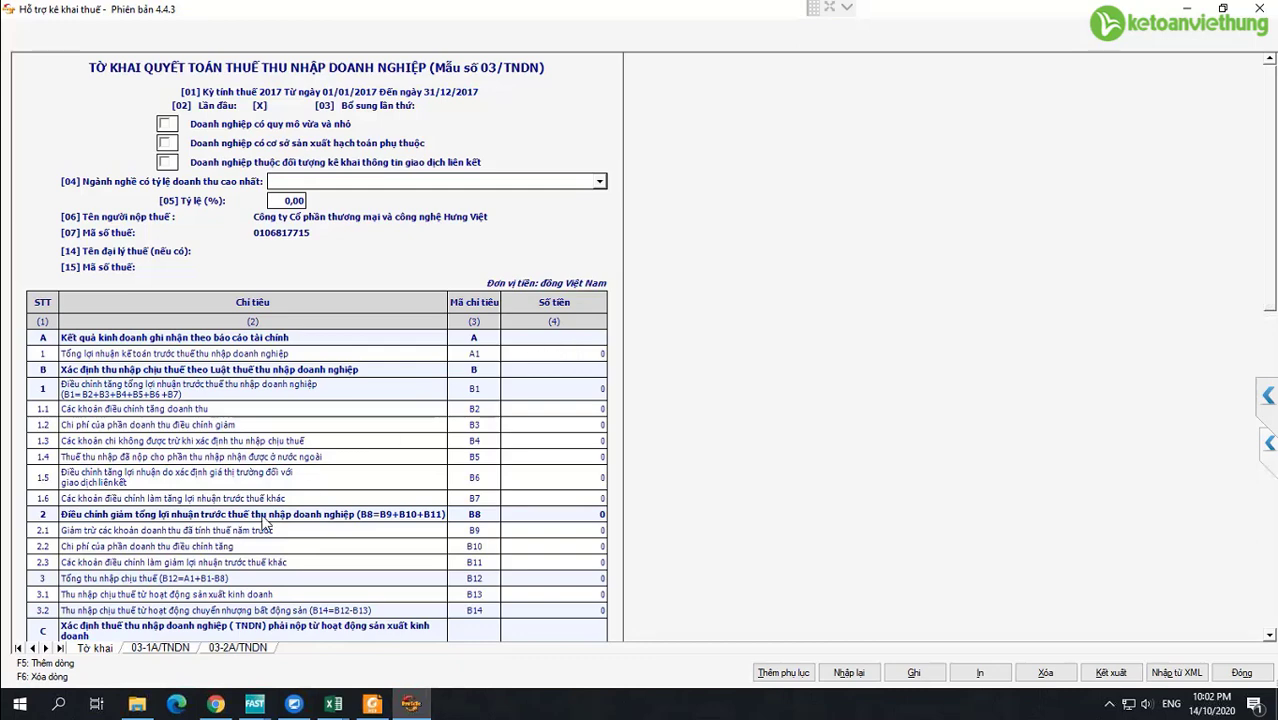
Enter 50.000.000 as sales and service revenue, line [01], in appendix 03-1A.
click(160, 648)
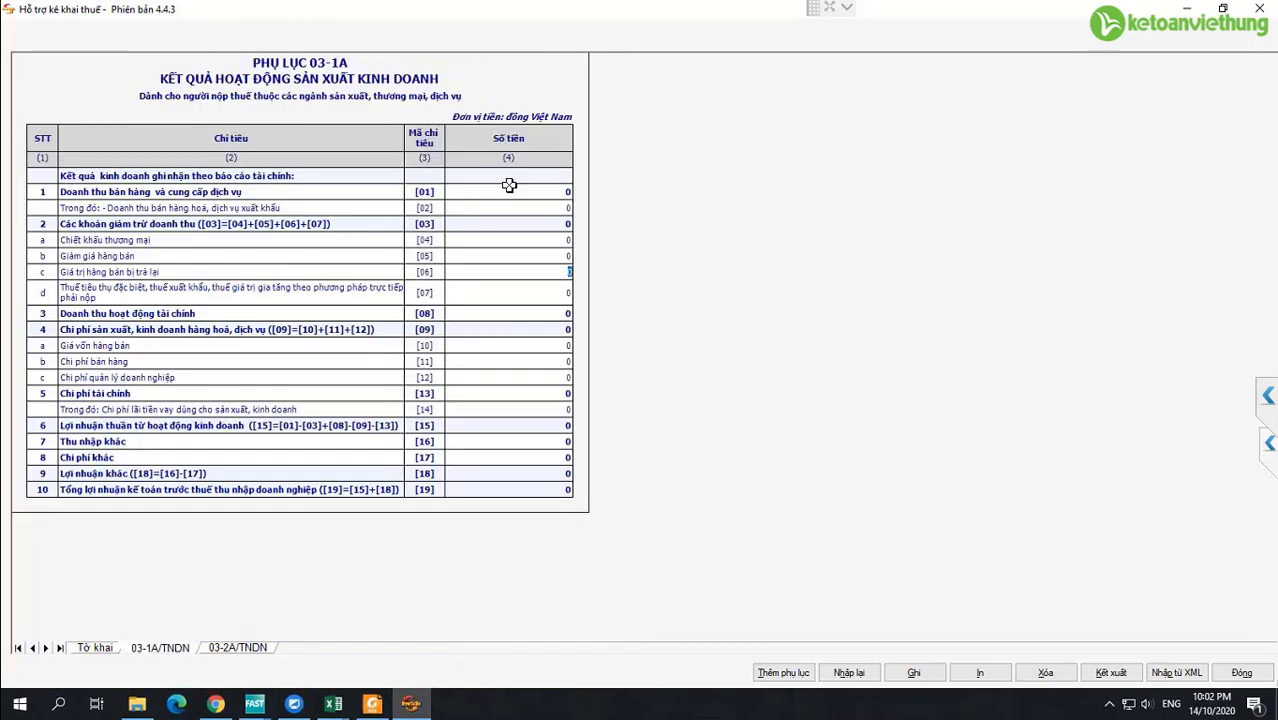
click(568, 191)
text(5)
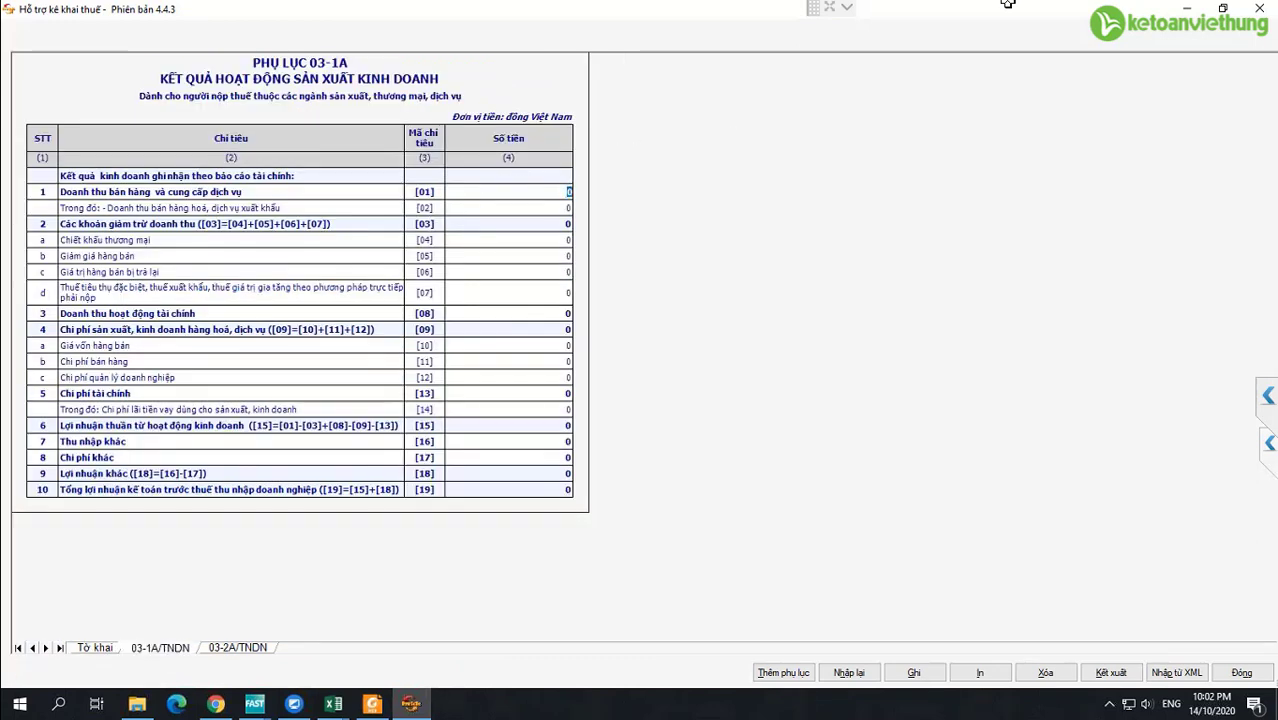
text(0.000.000)
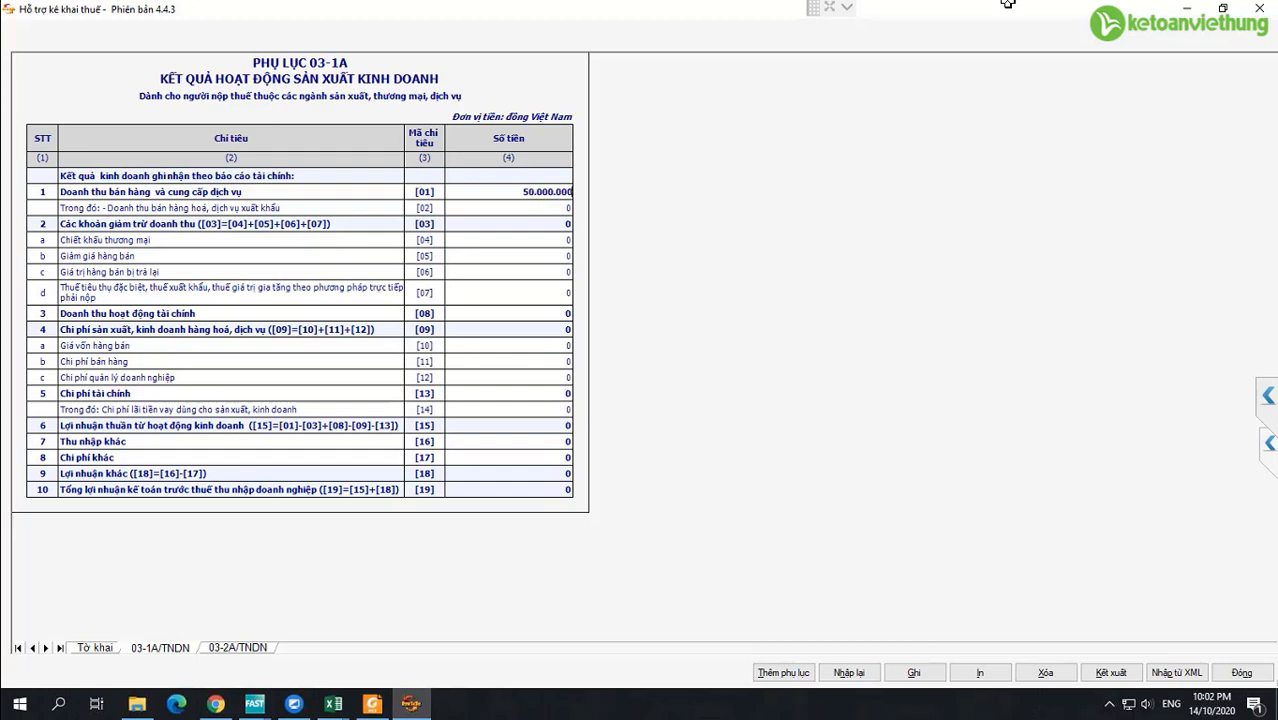
key(Return)
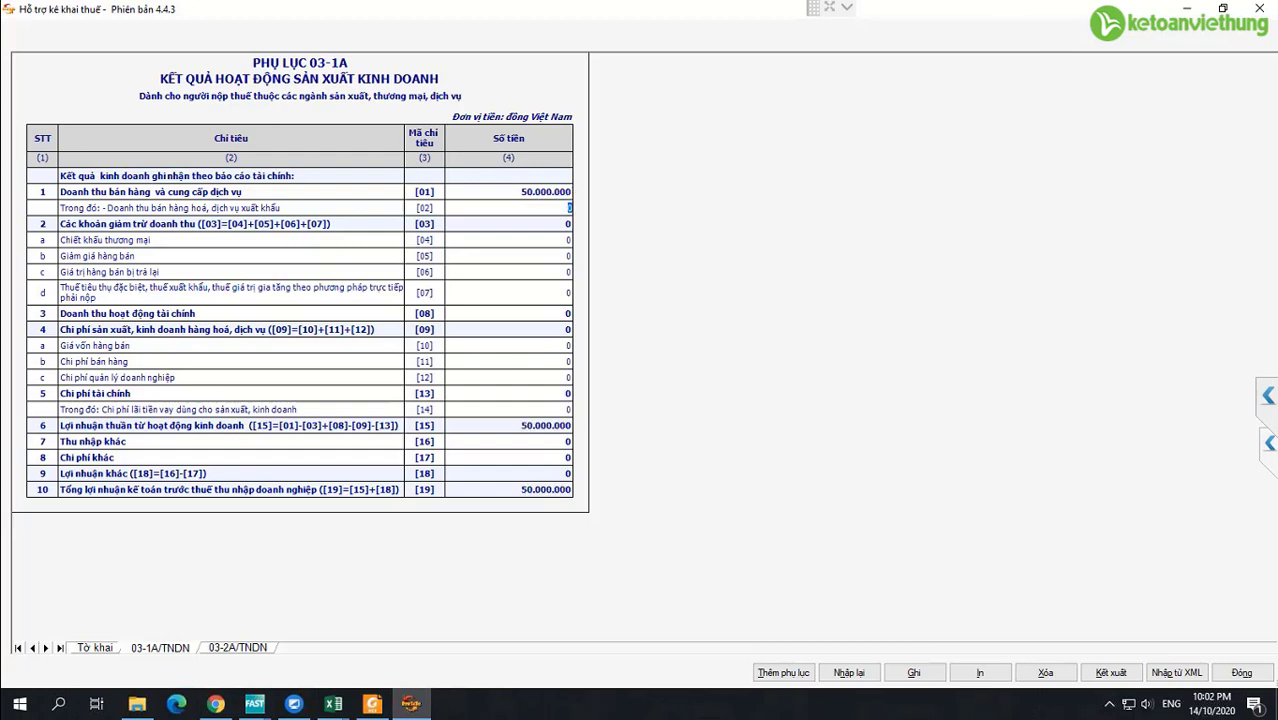
Save the 03/TNDN declaration despite its incorrect entries.
click(913, 674)
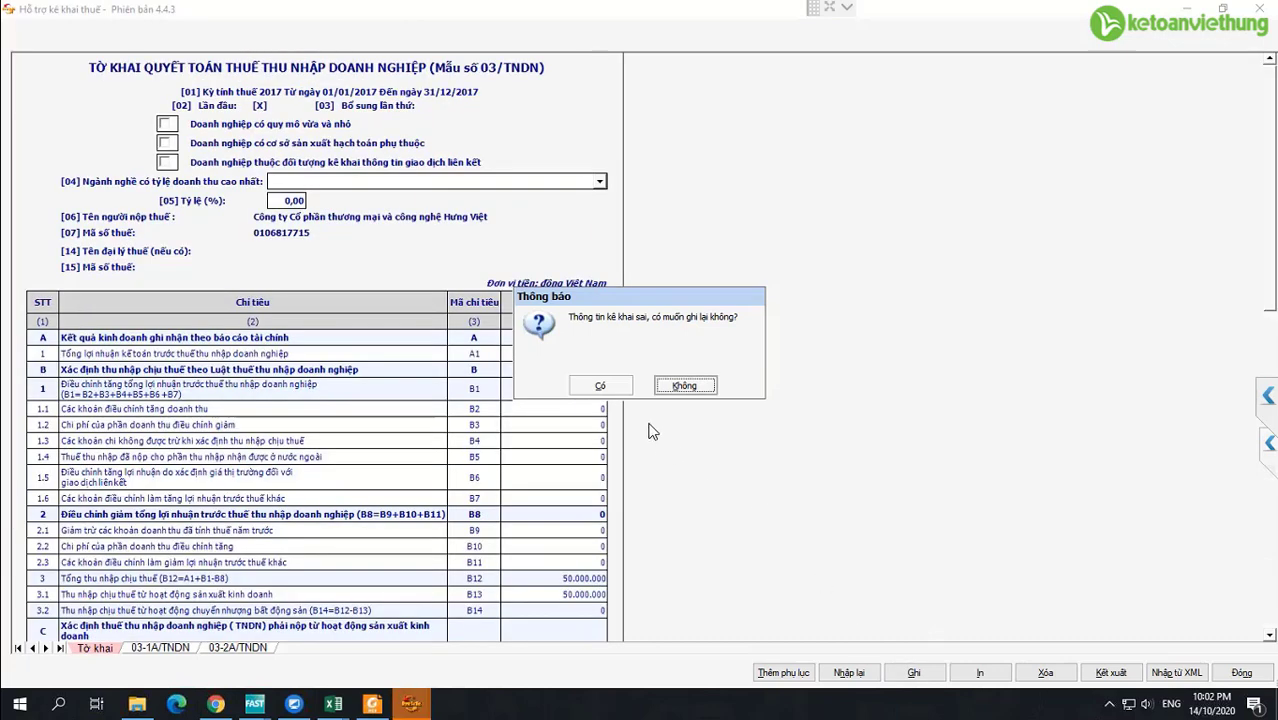
click(600, 386)
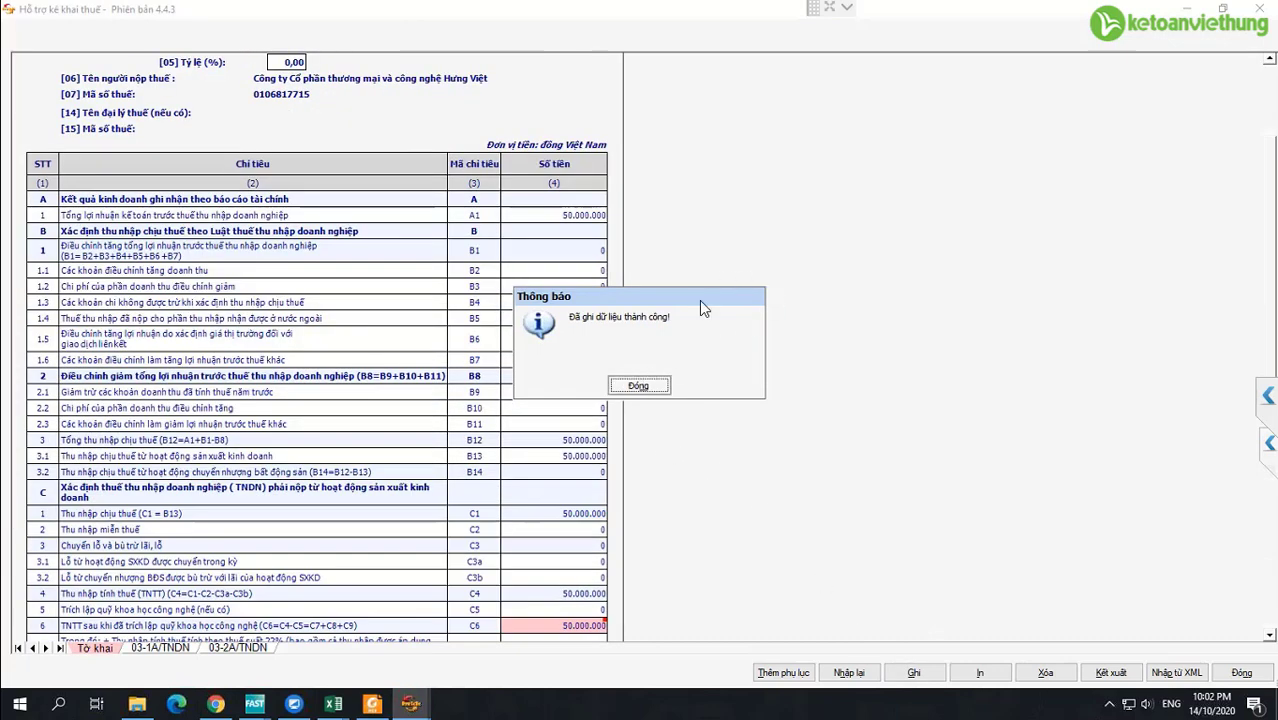
click(642, 388)
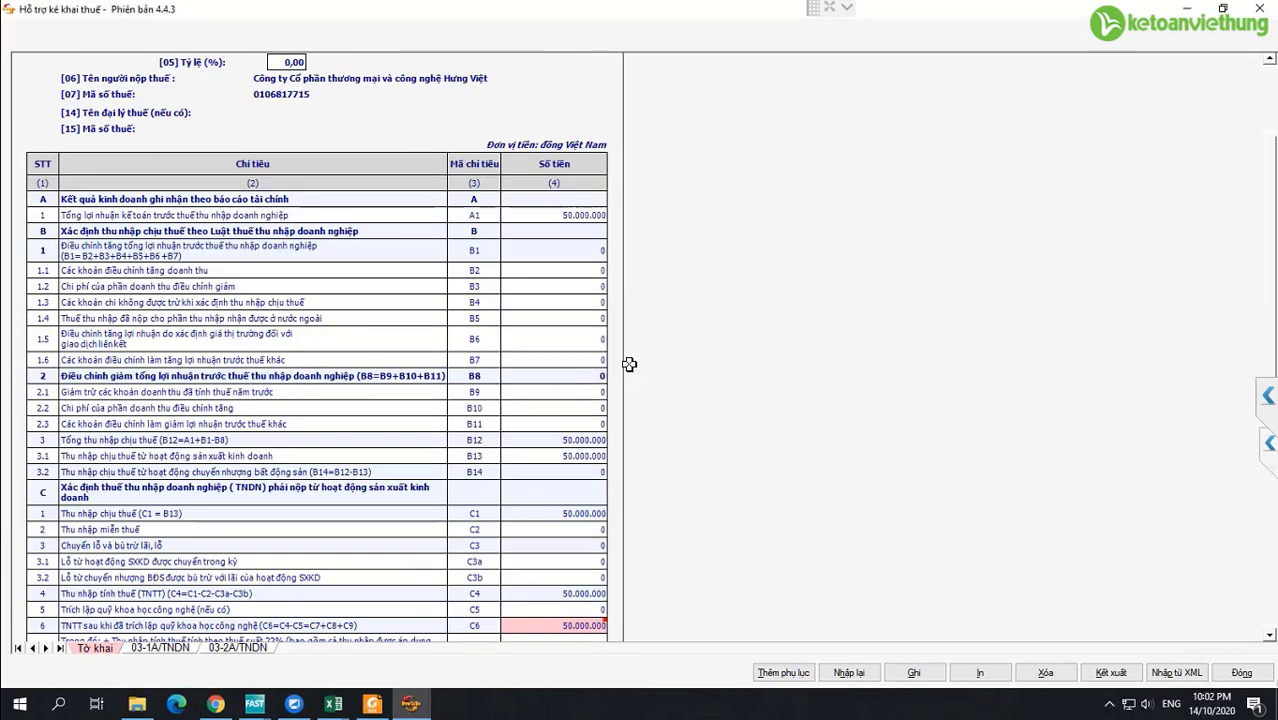
Enter 50.000.000 as the taxable income at the 20% rate, line C8, in the main declaration and save it.
click(556, 216)
click(549, 304)
scroll(549, 304, down, 5)
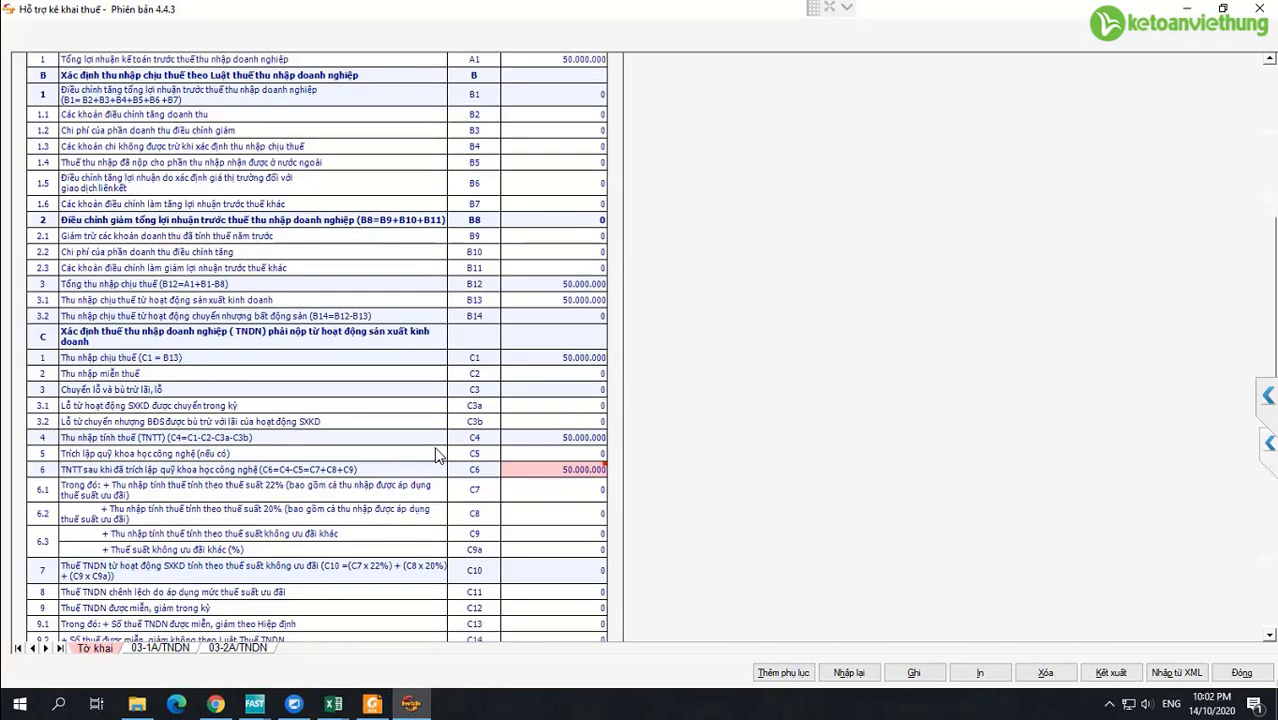
click(568, 513)
text(50000000)
click(553, 533)
scroll(660, 519, down, 2)
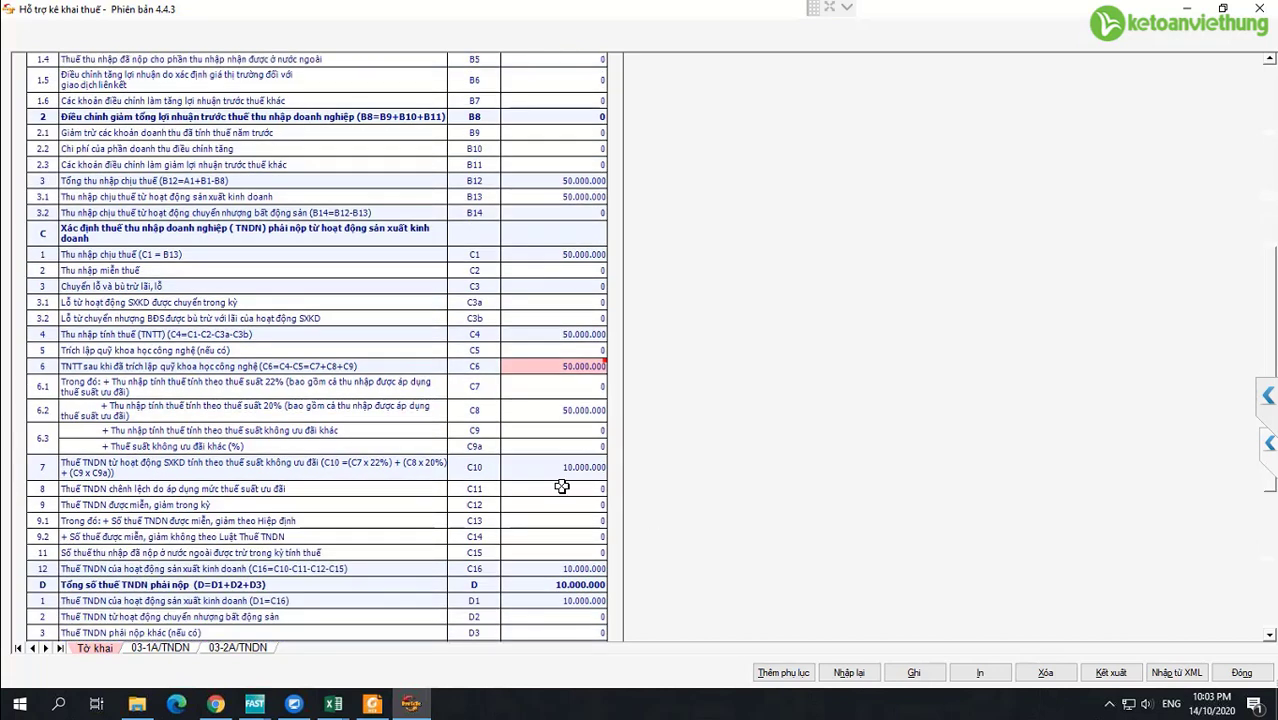
click(913, 672)
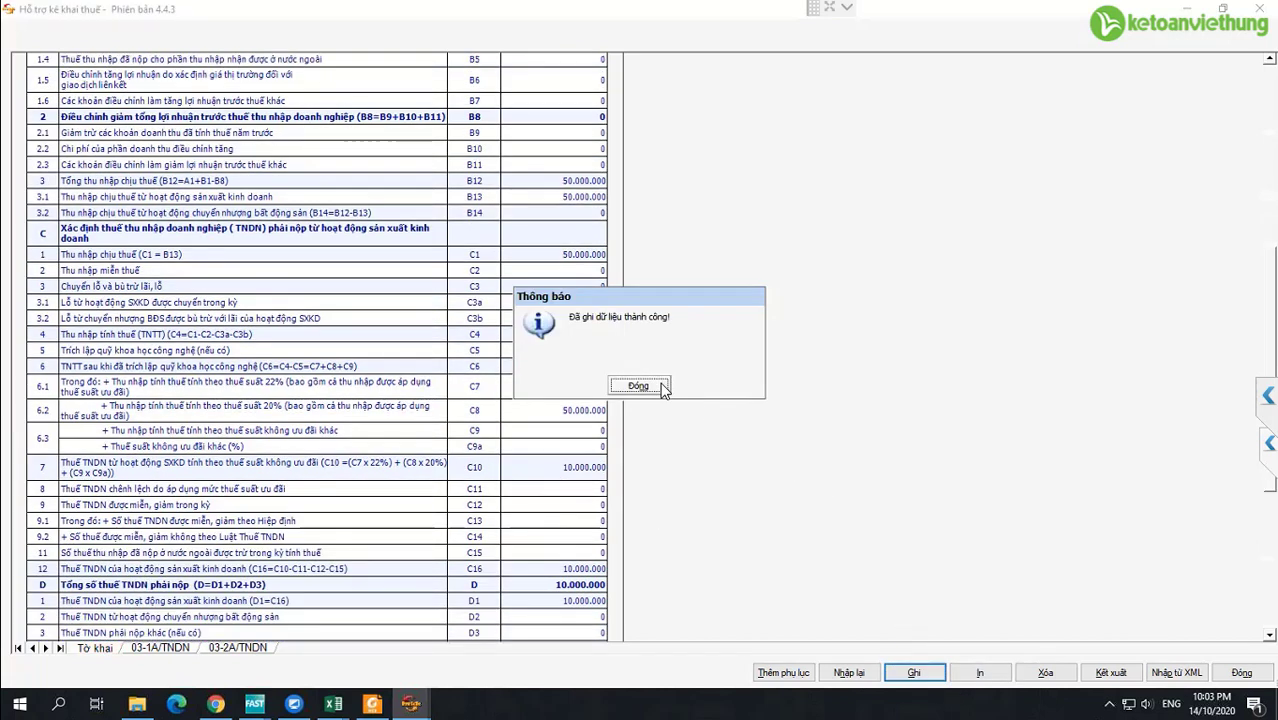
click(640, 388)
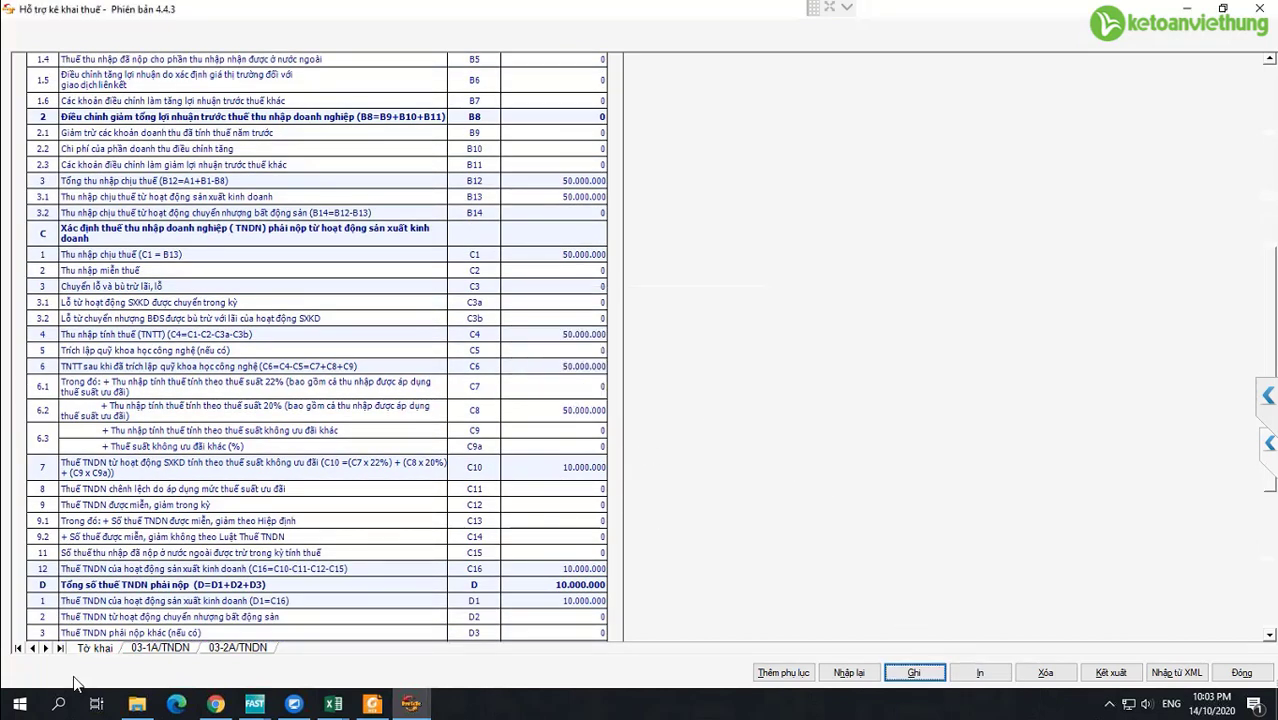
Set the business administration expenses, line [12], to 90.000.000 in appendix 03-1A and save the declaration.
click(147, 650)
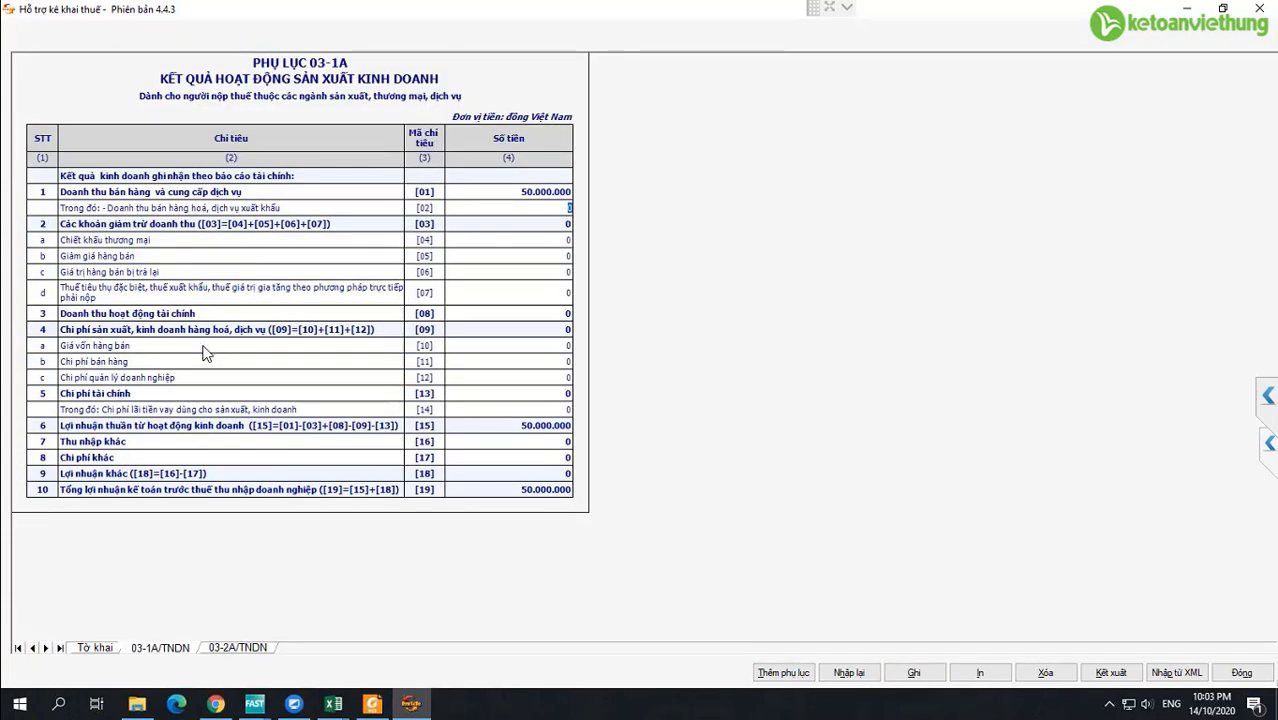
click(495, 376)
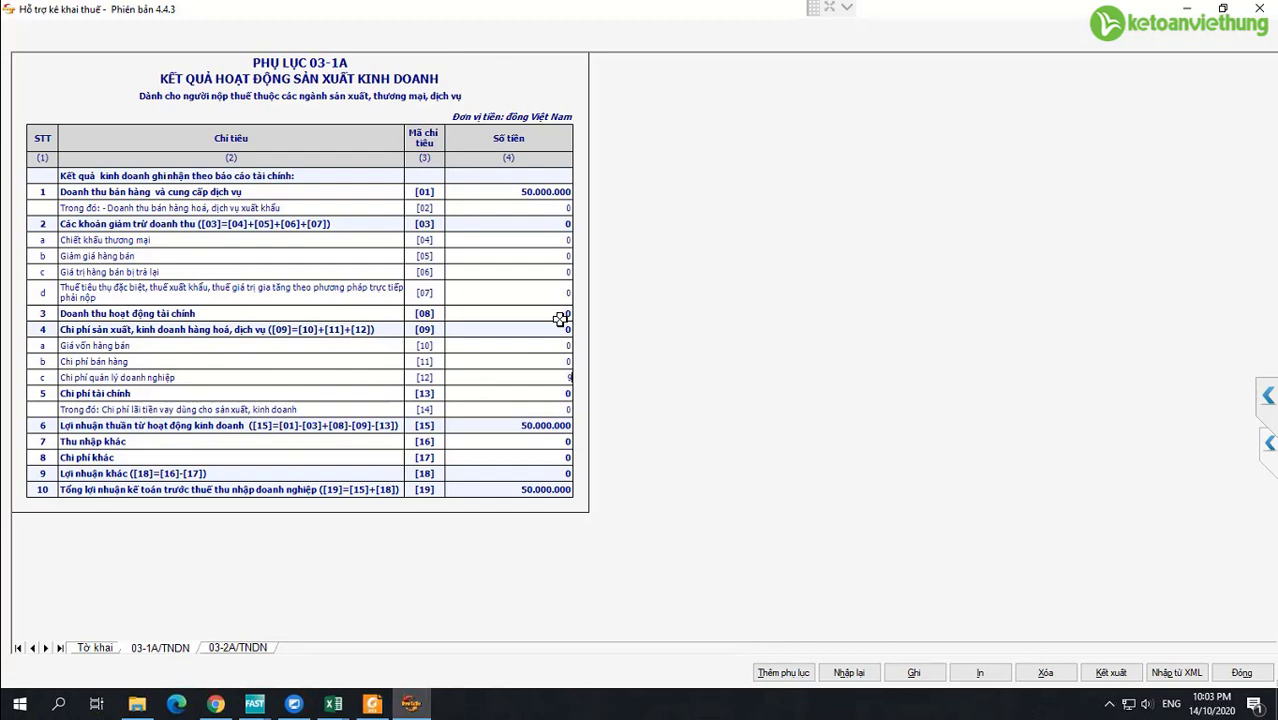
text(90.000.000)
click(913, 672)
click(652, 395)
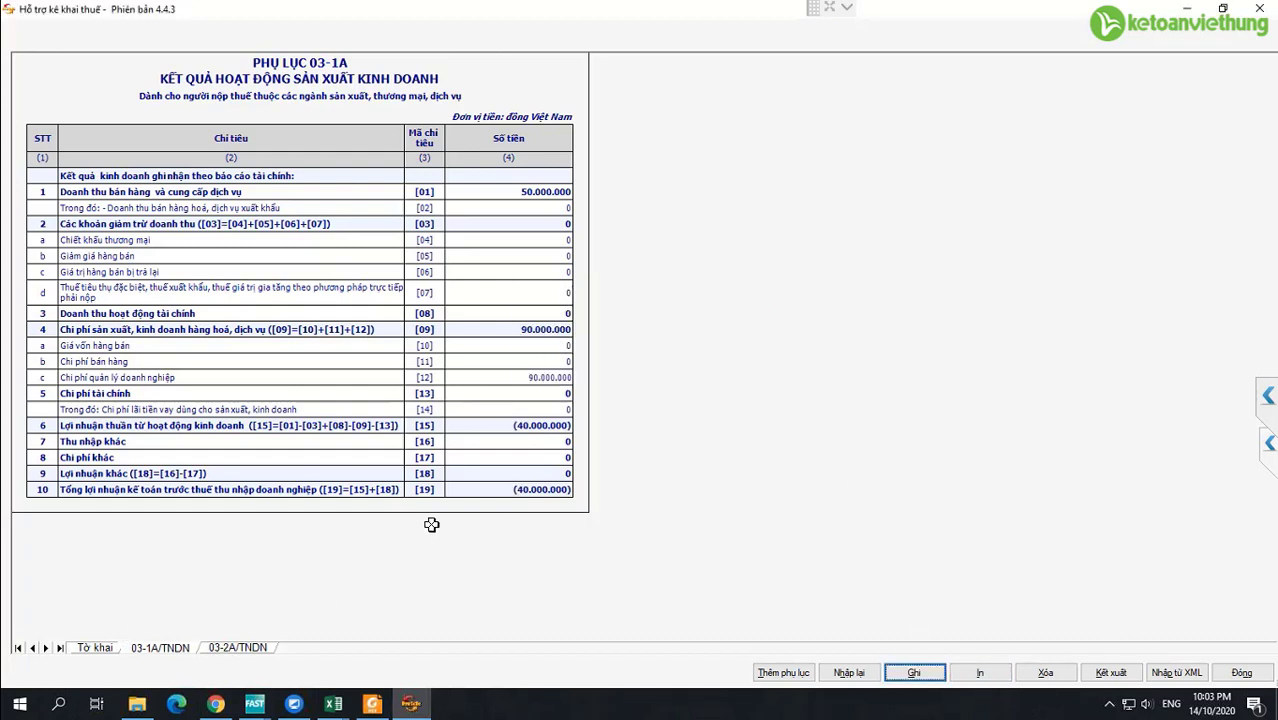
Return to the main declaration form and clear line C8, the taxable income at the 20% rate.
click(92, 647)
scroll(574, 289, up, 6)
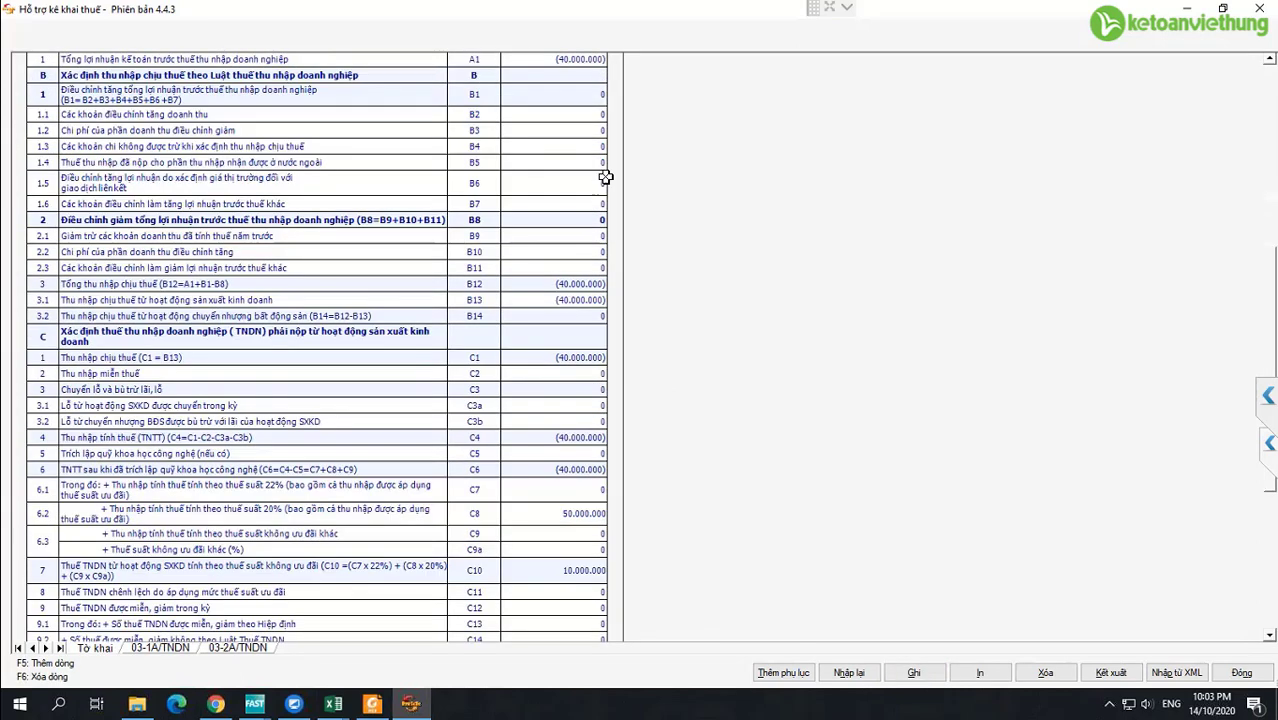
click(567, 249)
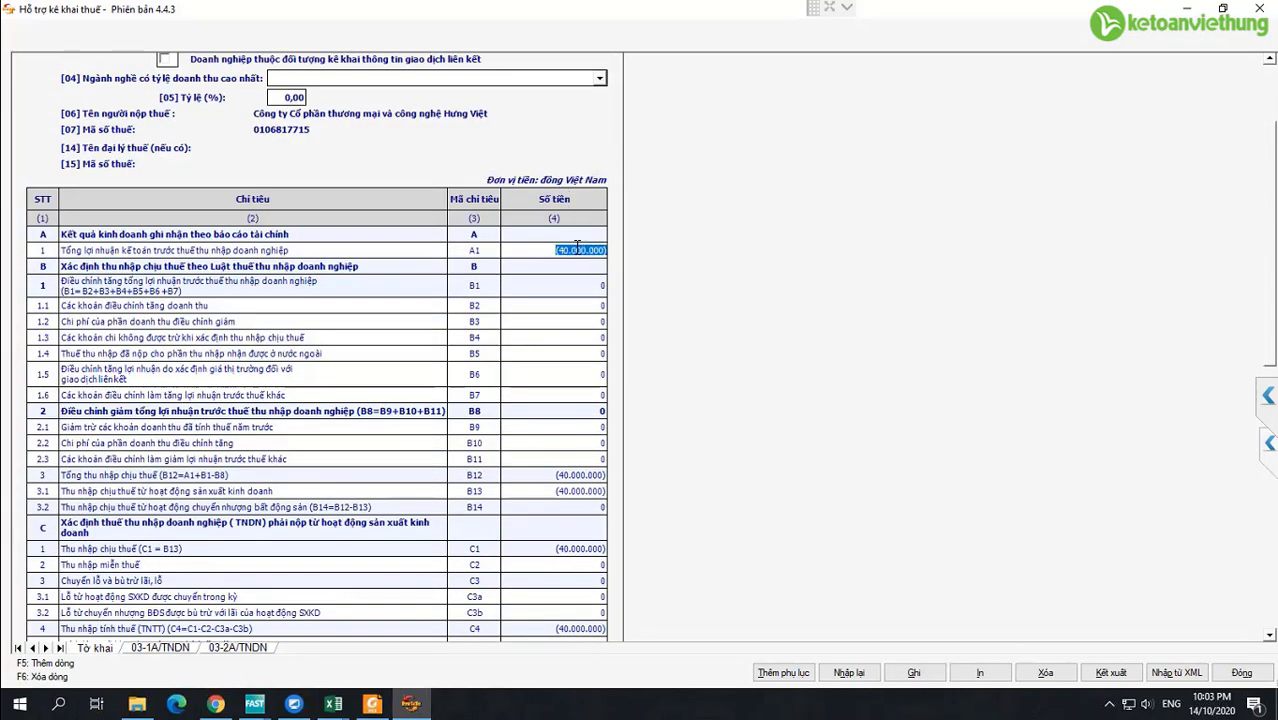
scroll(604, 328, down, 1)
scroll(556, 500, down, 2)
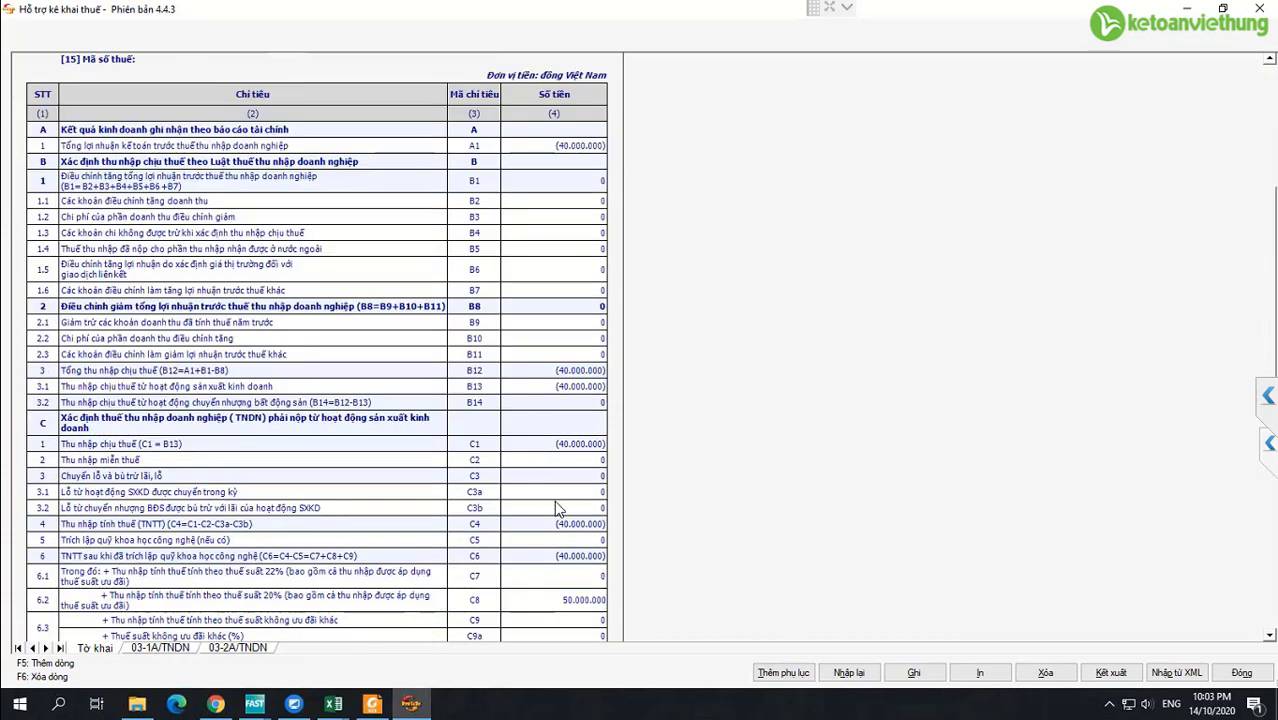
scroll(545, 525, down, 1)
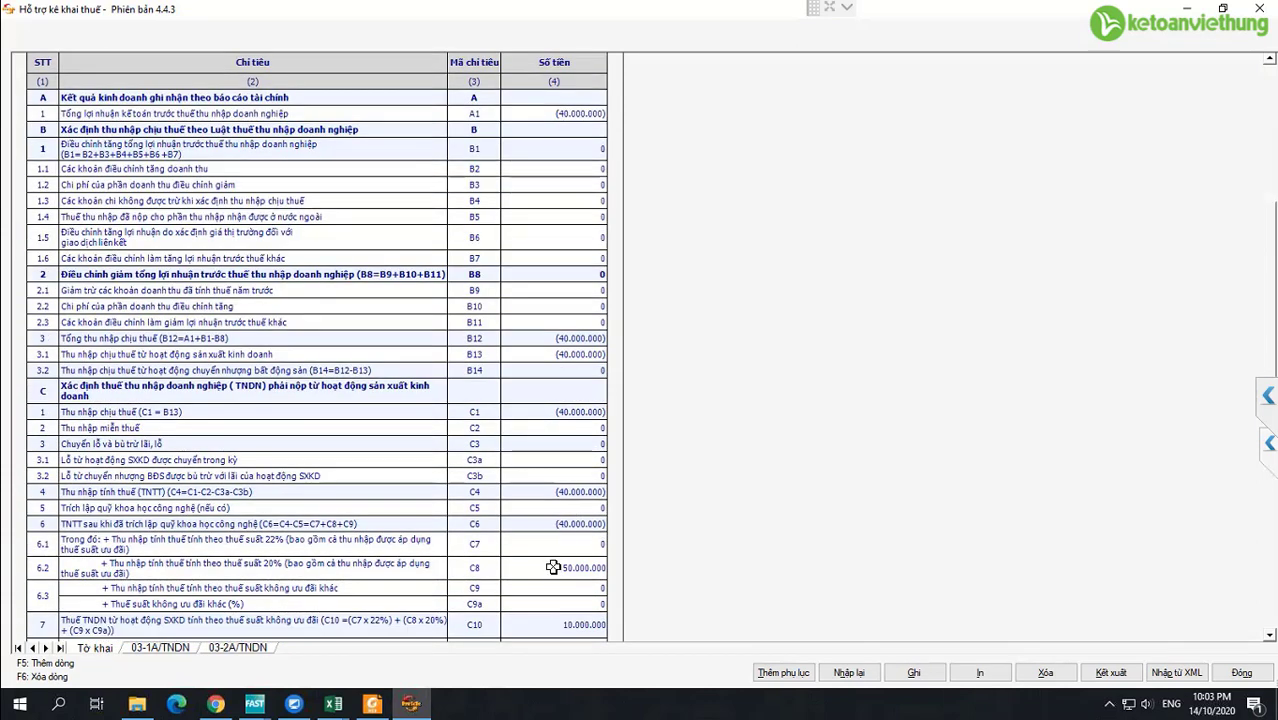
click(557, 568)
key(Delete)
key(Return)
Enter 3.000.000 as the tax provisionally paid for production and business activities, line E1.
scroll(689, 441, down, 2)
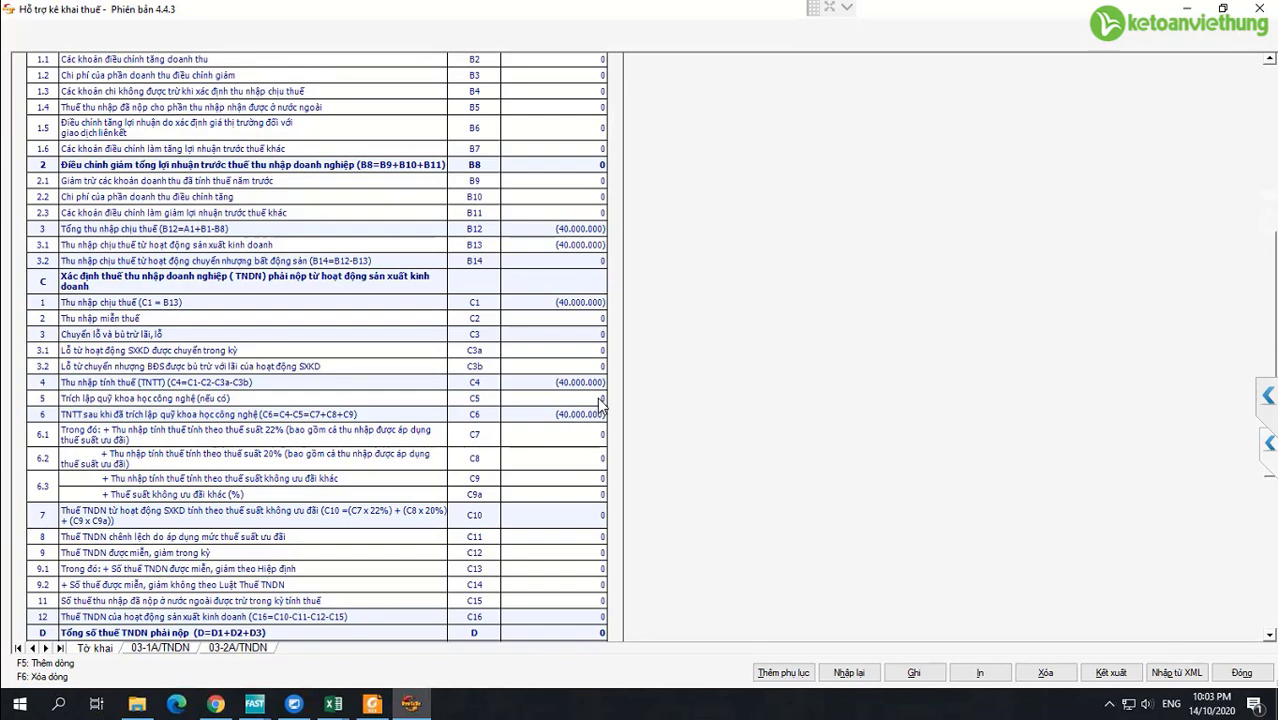
scroll(521, 432, down, 4)
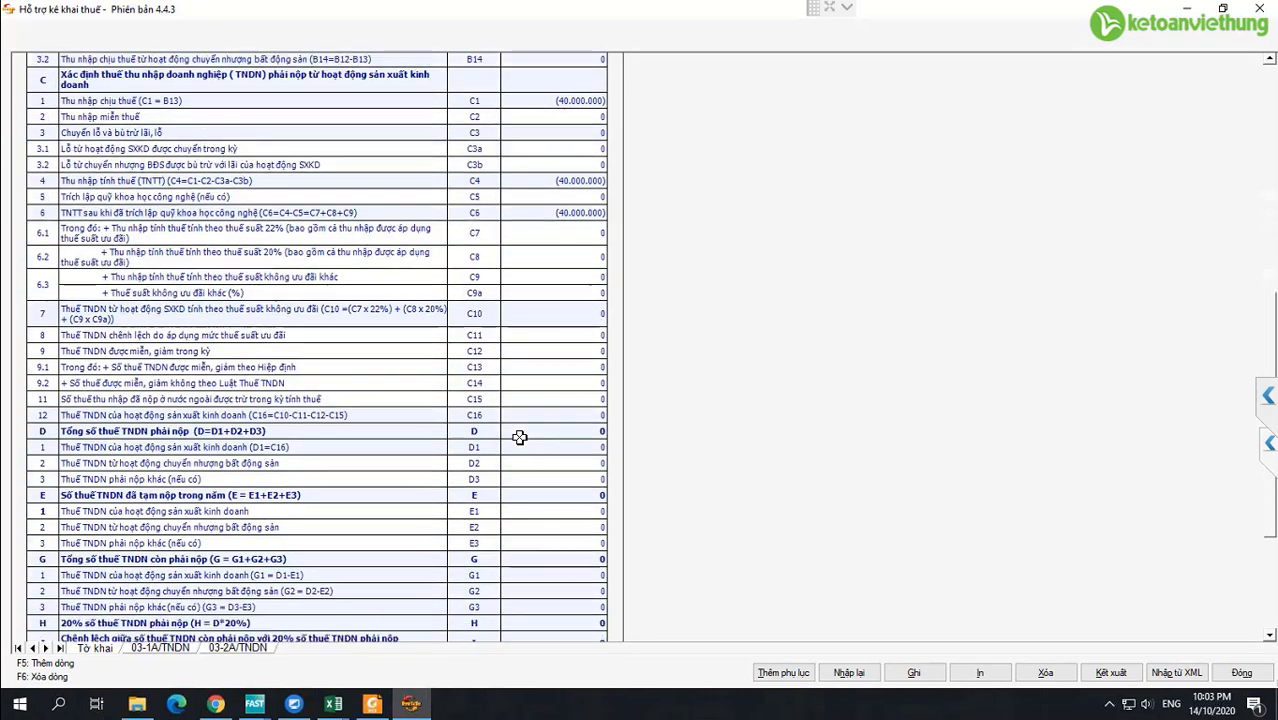
click(539, 511)
text(3.000.000)
key(Return)
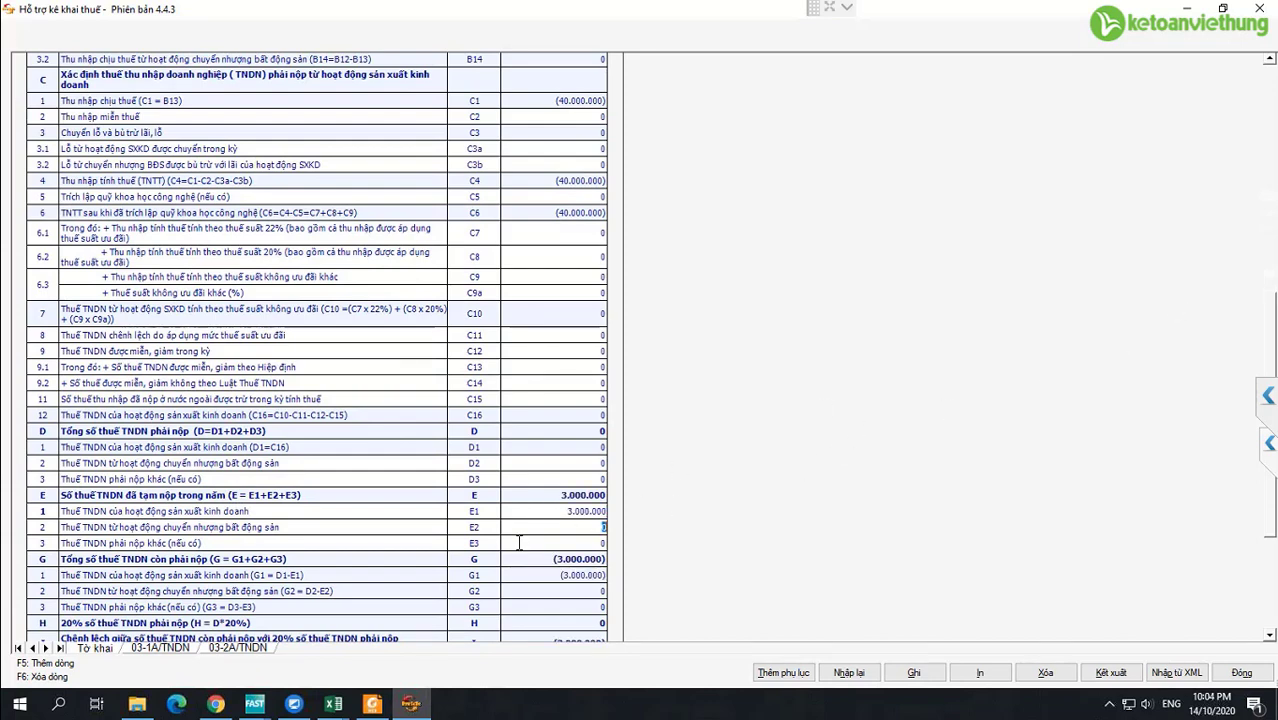
Check the remaining tax payable lines G to I and close the 03/TNDN declaration.
scroll(566, 570, down, 1)
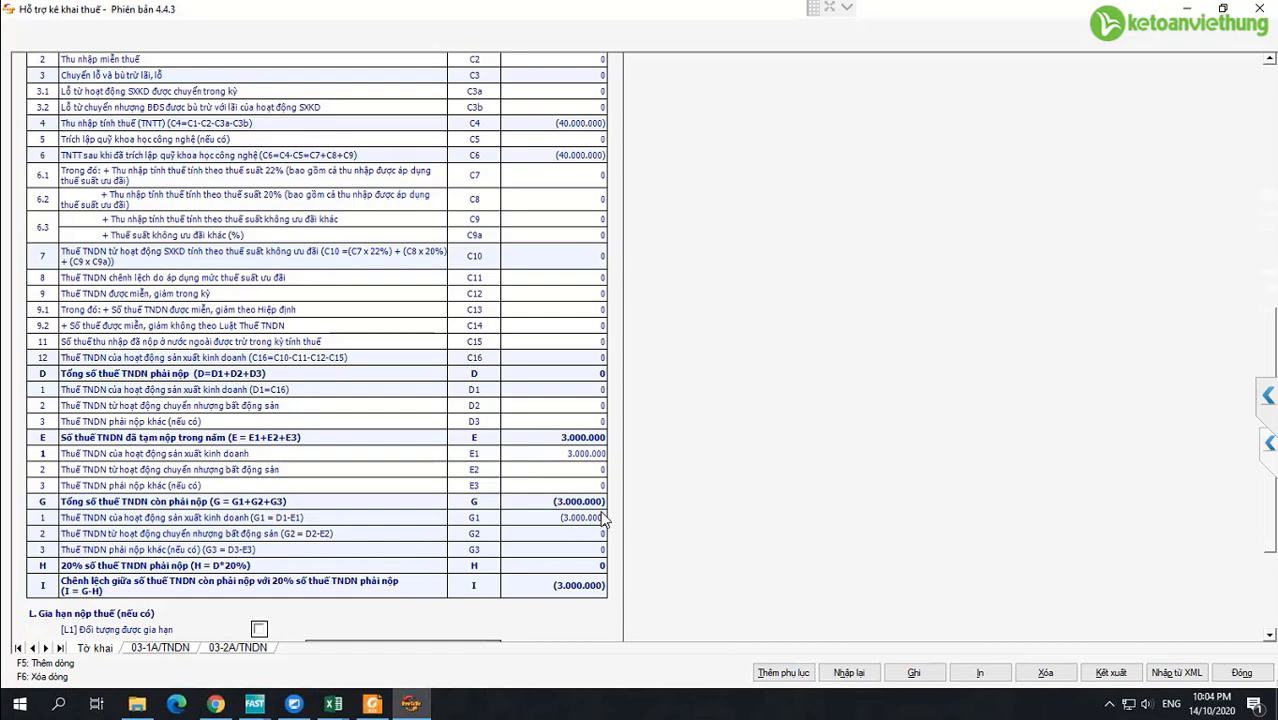
scroll(566, 512, up, 3)
scroll(558, 509, up, 2)
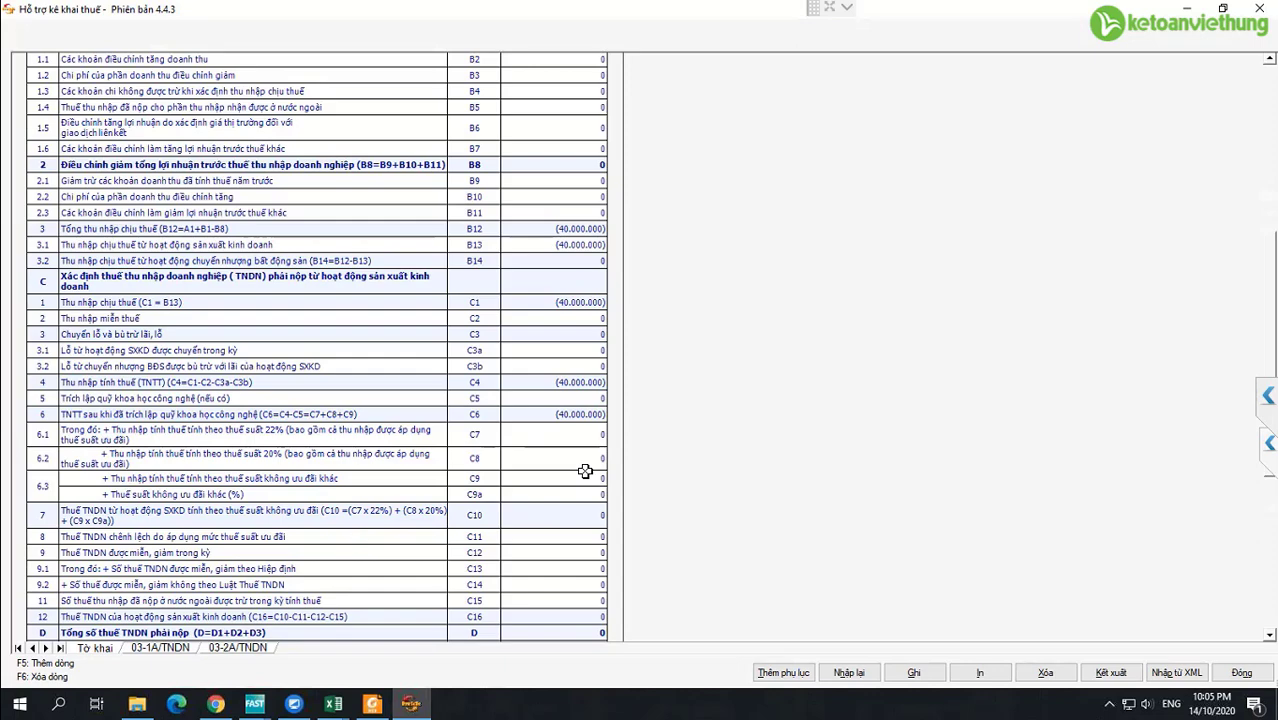
click(1241, 672)
click(645, 392)
click(639, 388)
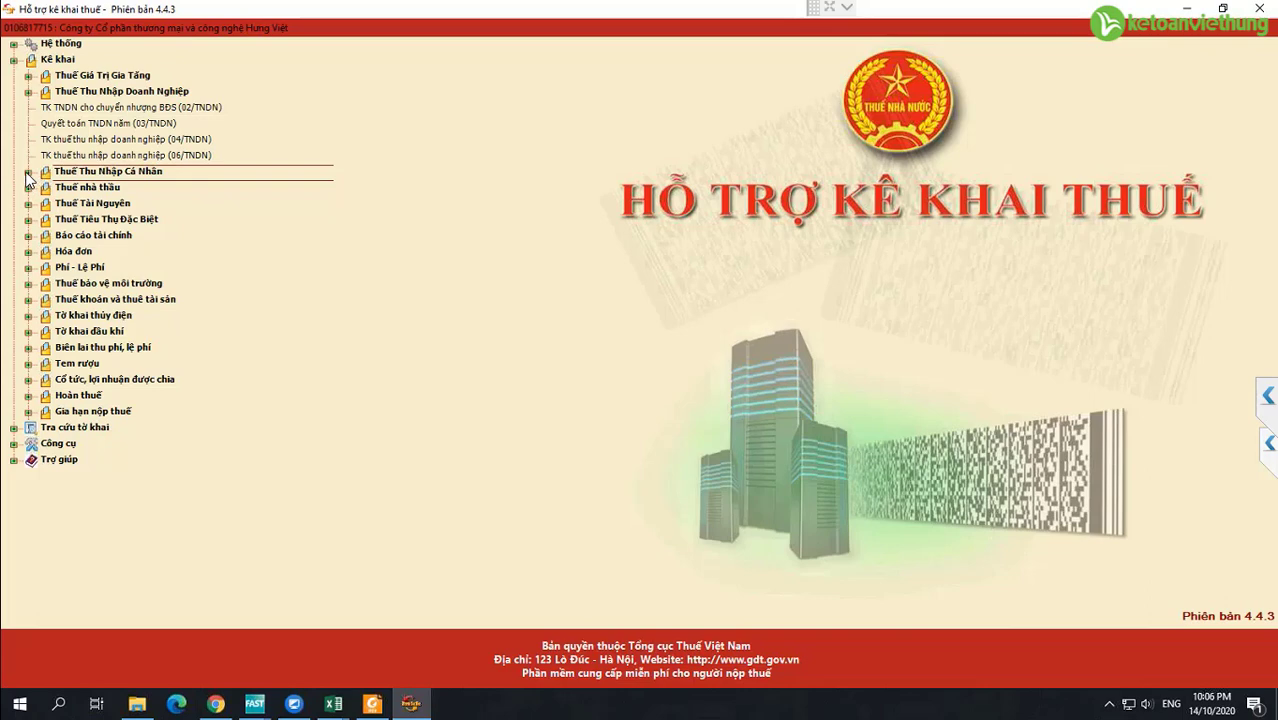
Open the 05/QTT-TNCN personal income tax finalization declaration for organizations for the year 2017.
click(28, 173)
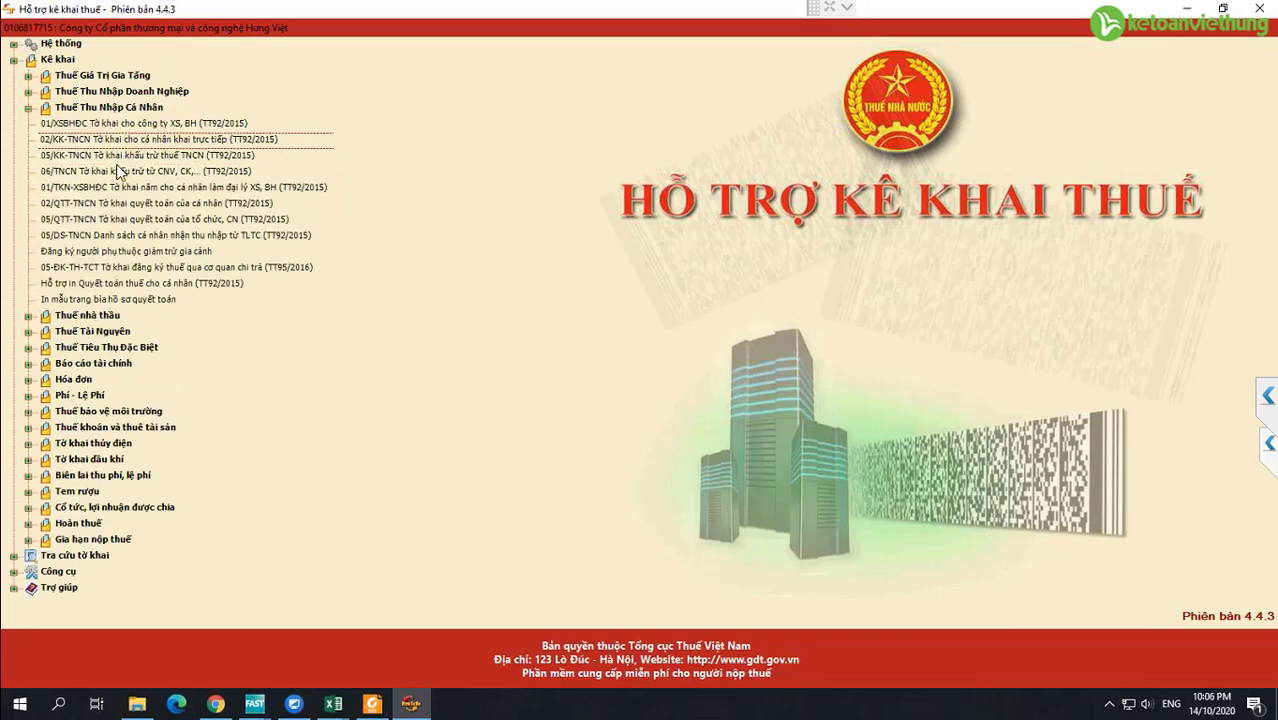
click(103, 222)
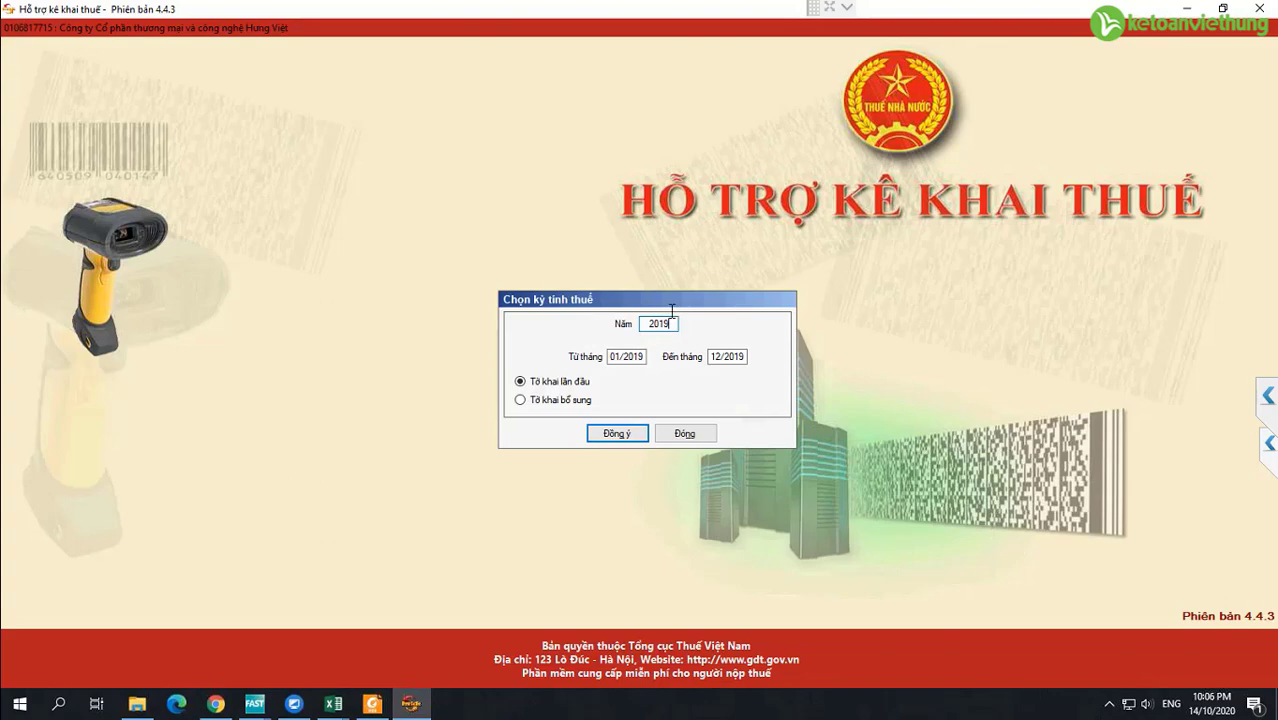
key(BackSpace)
text(7)
click(628, 434)
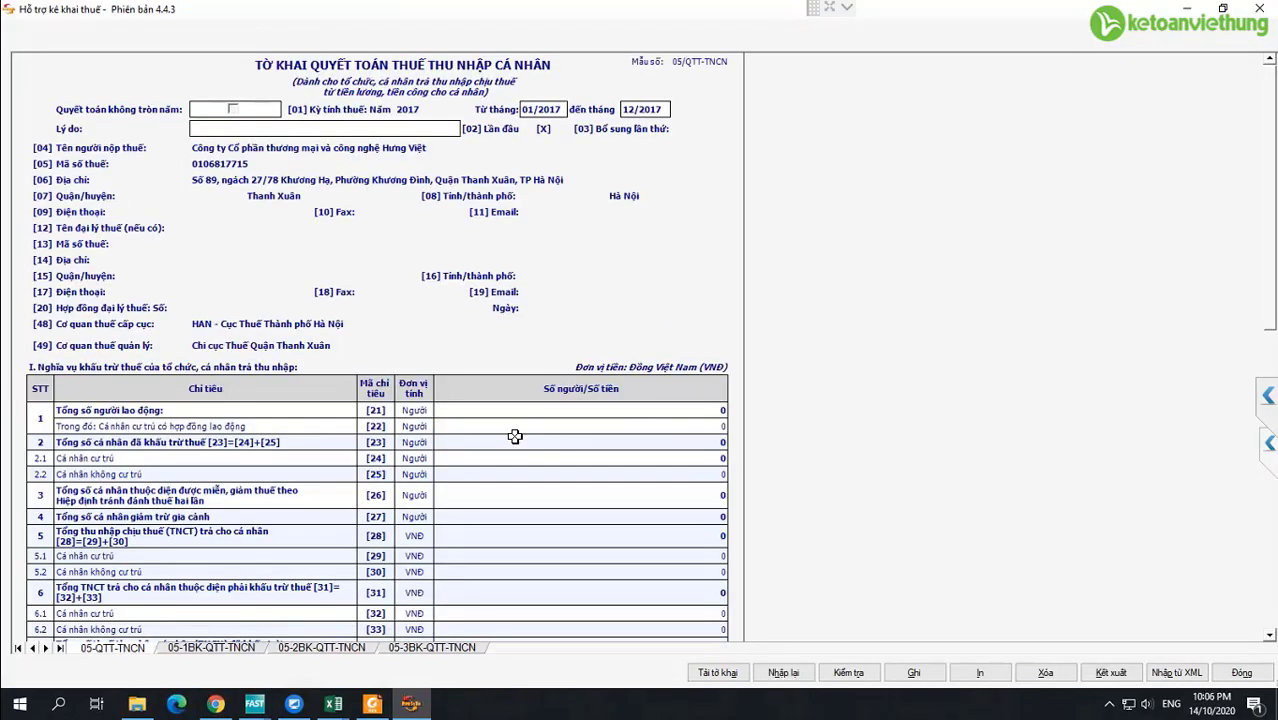
In appendix 05-1BK-QTT-TNCN, enter nv a as the name in the first row and go through its income and deduction fields.
click(203, 648)
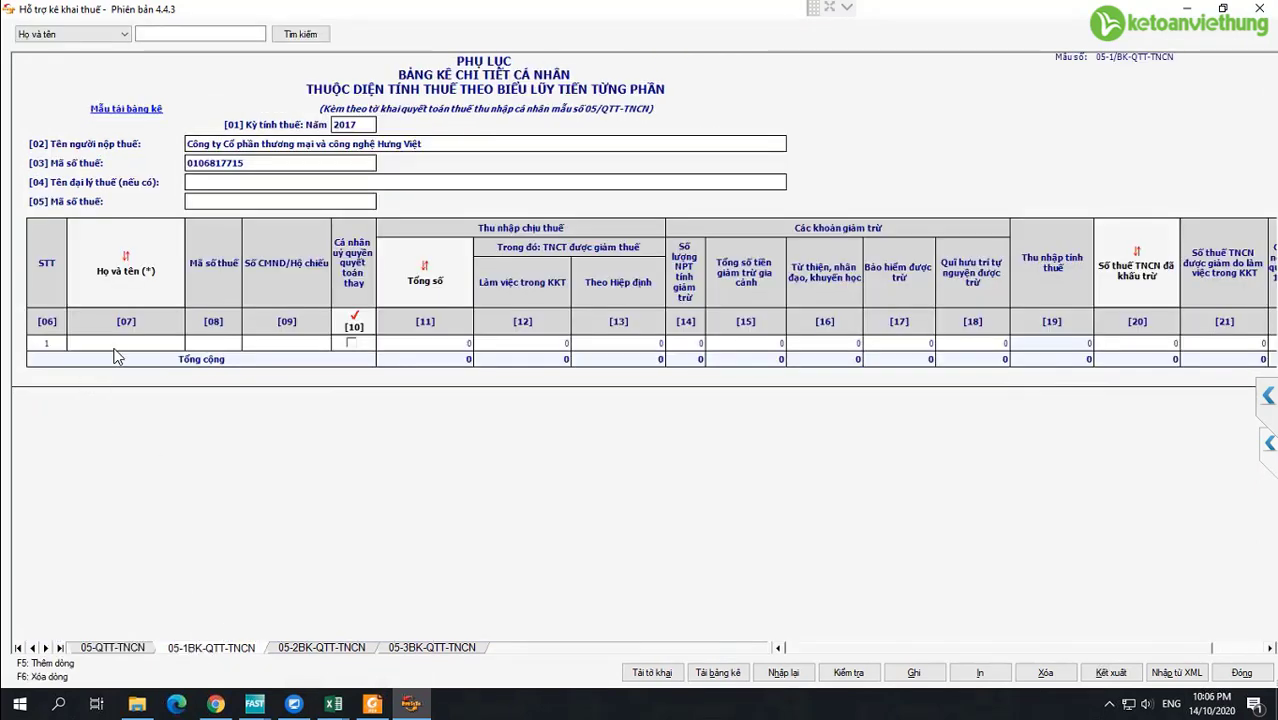
click(212, 343)
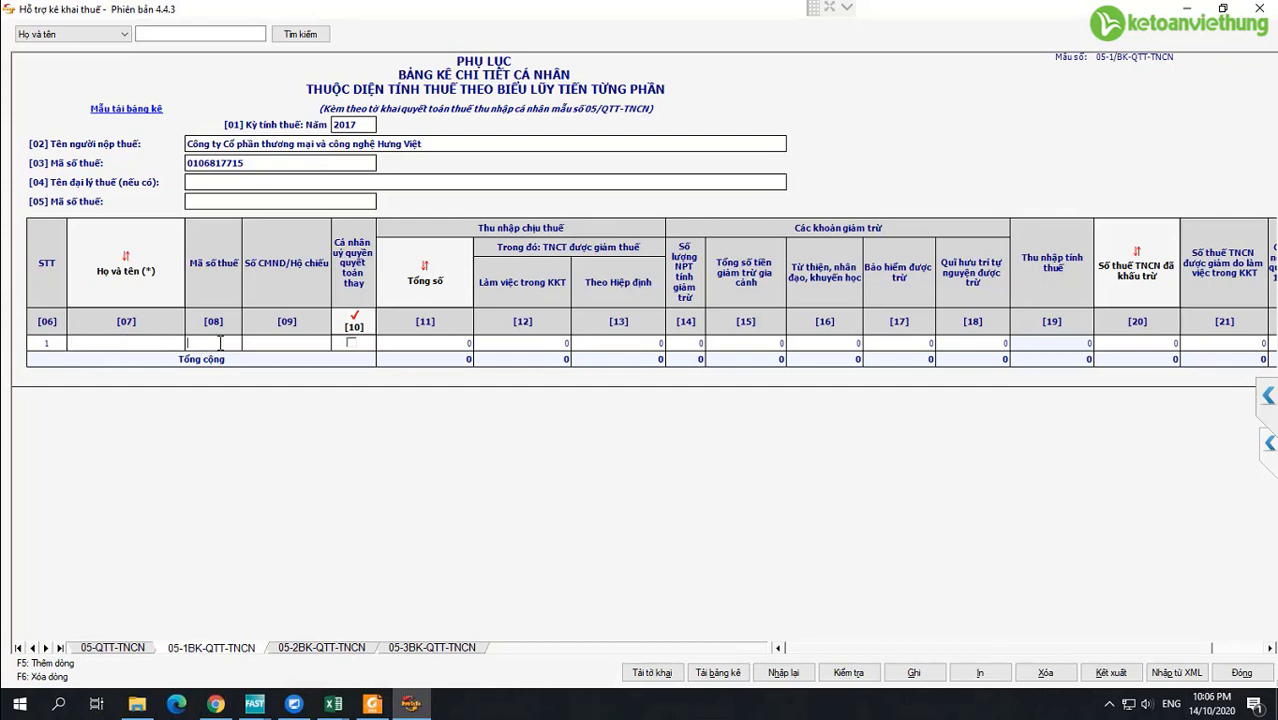
click(414, 344)
click(152, 341)
text(nv a)
click(438, 340)
click(746, 342)
click(917, 344)
Open the downloadable listing template in Excel, look over its columns, close it and return to HTKK.
click(120, 110)
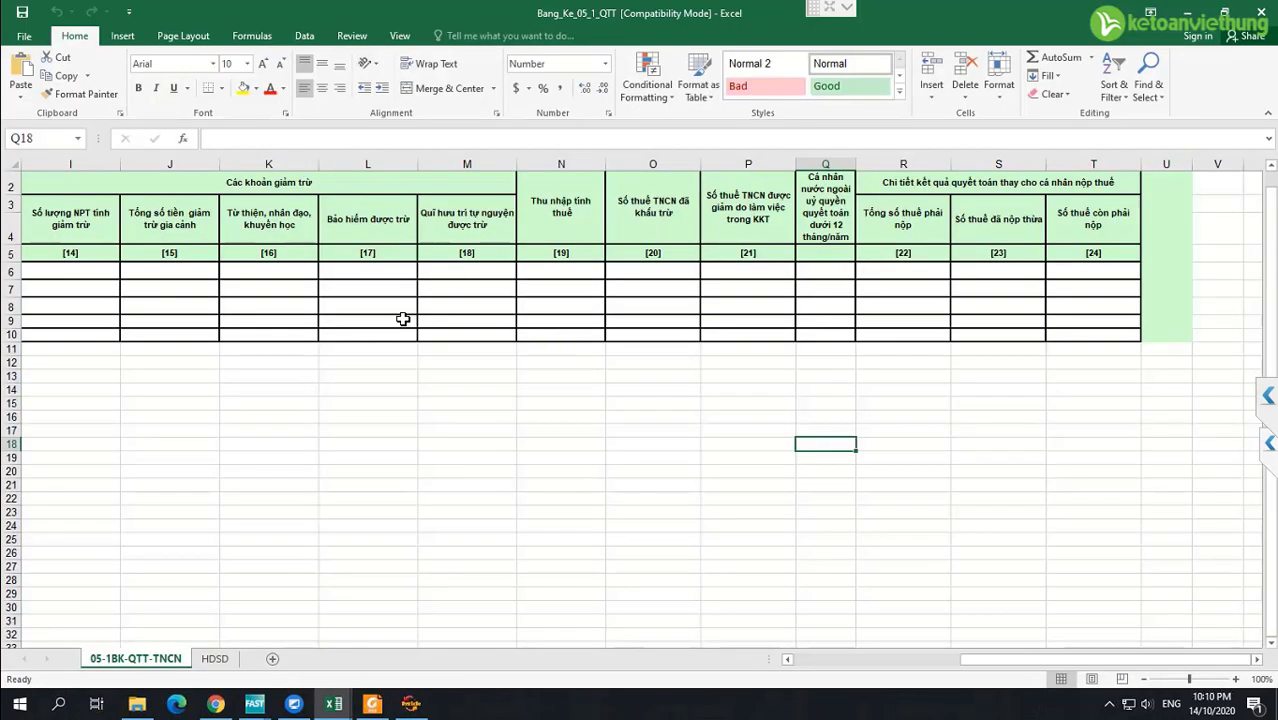
click(72, 285)
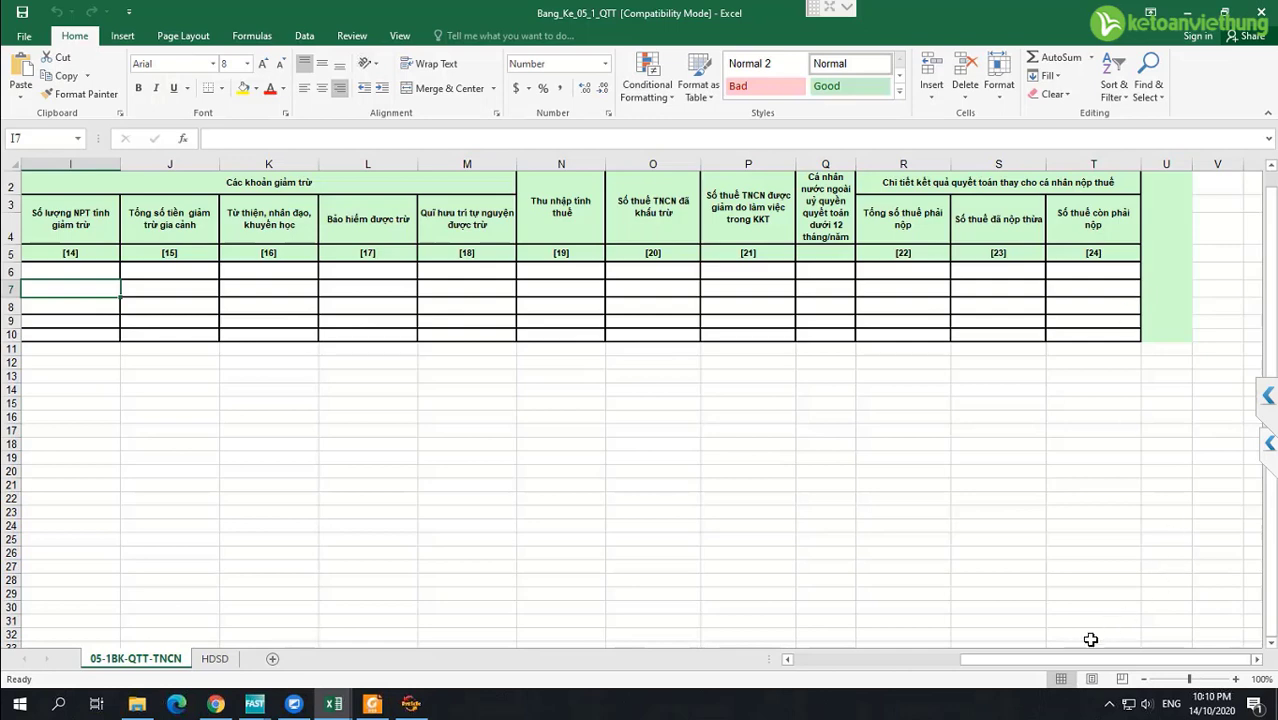
drag(992, 660, 752, 650)
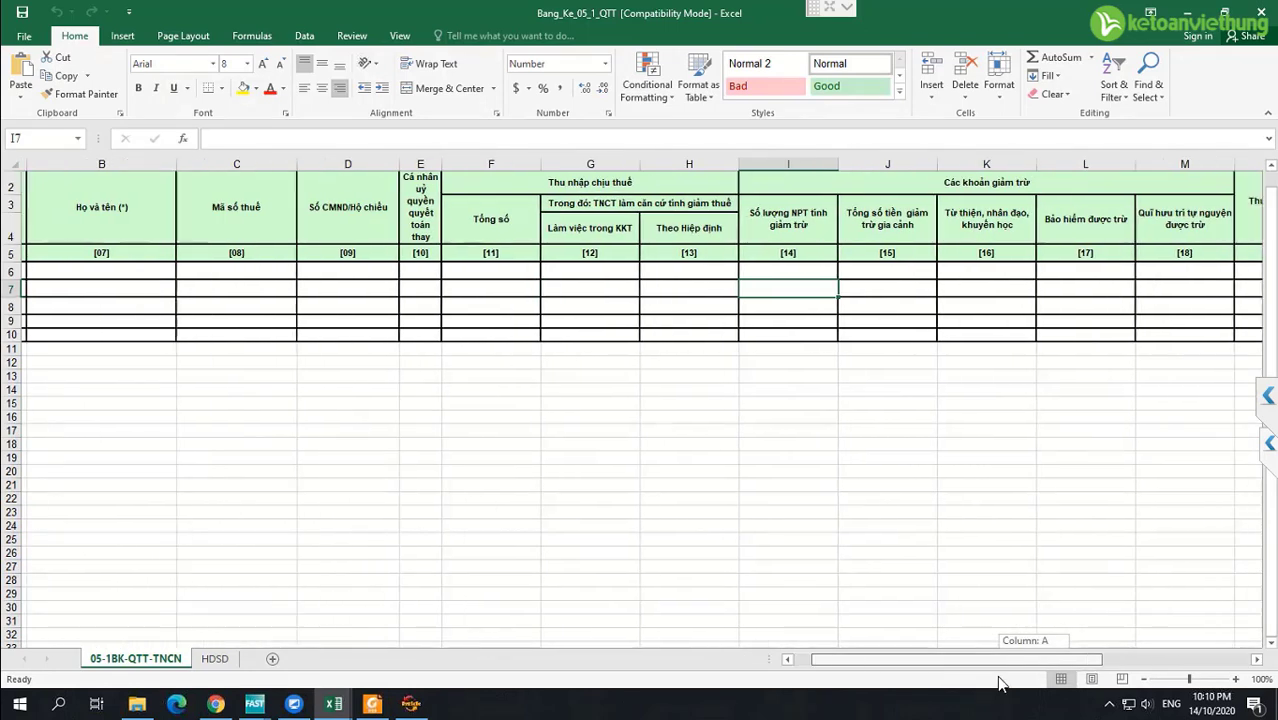
click(1262, 12)
click(411, 703)
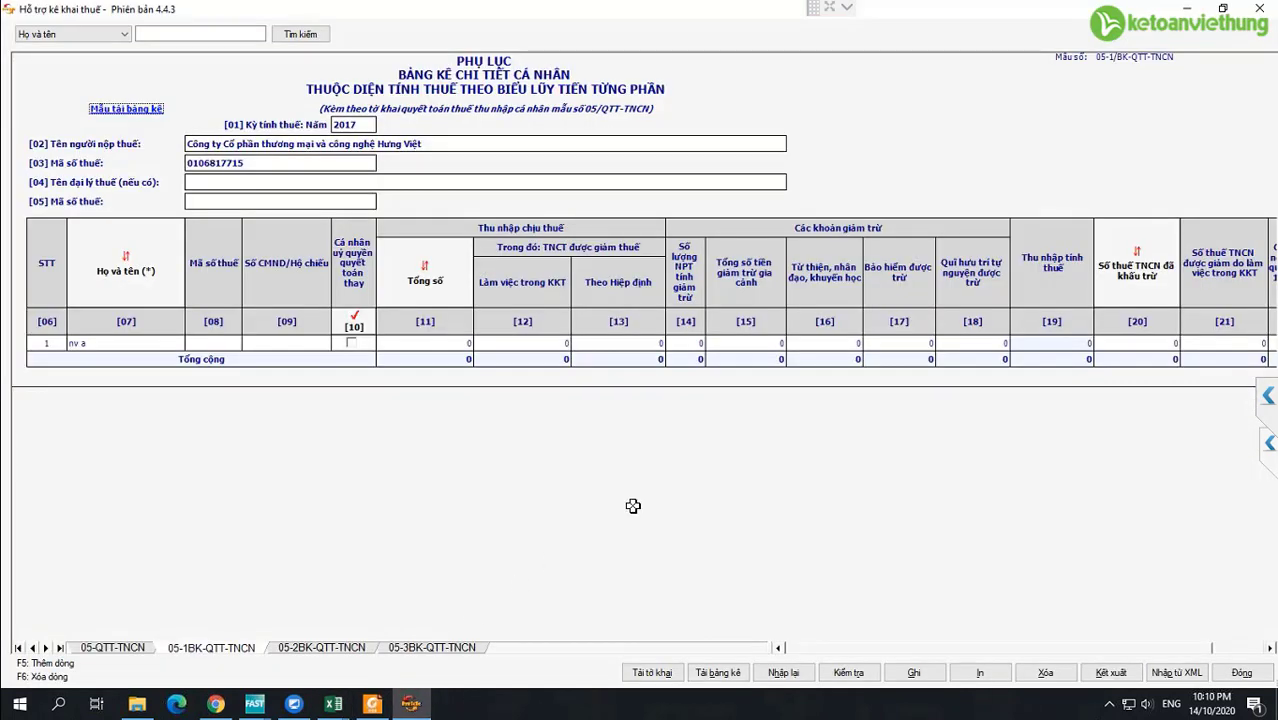
Save the 05/QTT-TNCN declaration despite its incorrect entries.
click(918, 682)
click(606, 386)
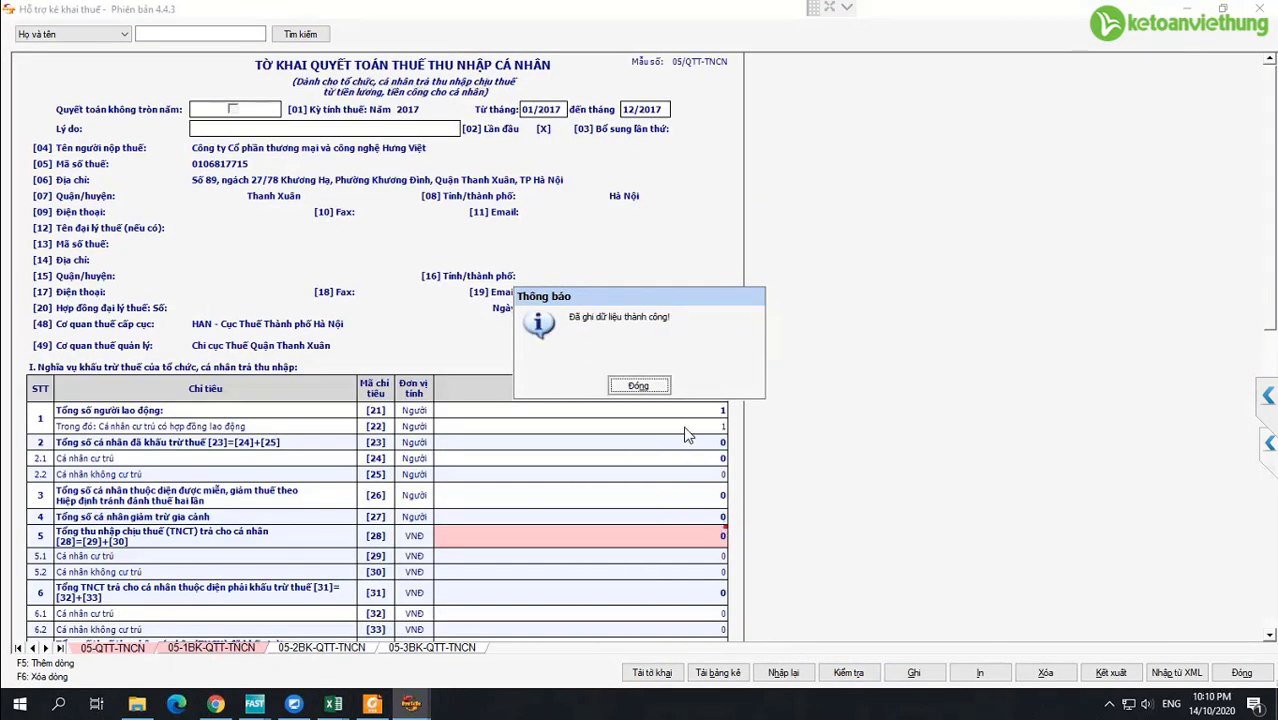
click(655, 387)
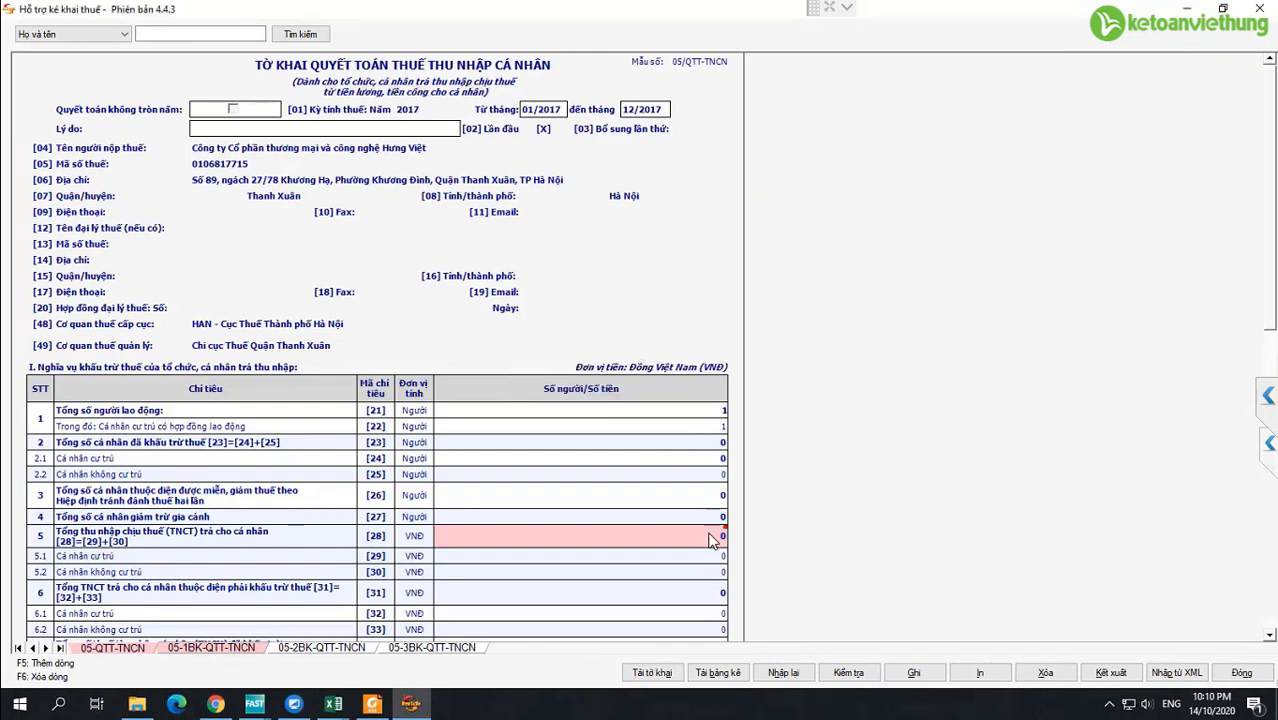
Review the withholding obligations in section I of the main form and view appendices 05-2BK-QTT-TNCN and 05-3BK-QTT-TNCN.
scroll(700, 545, down, 3)
scroll(663, 510, down, 3)
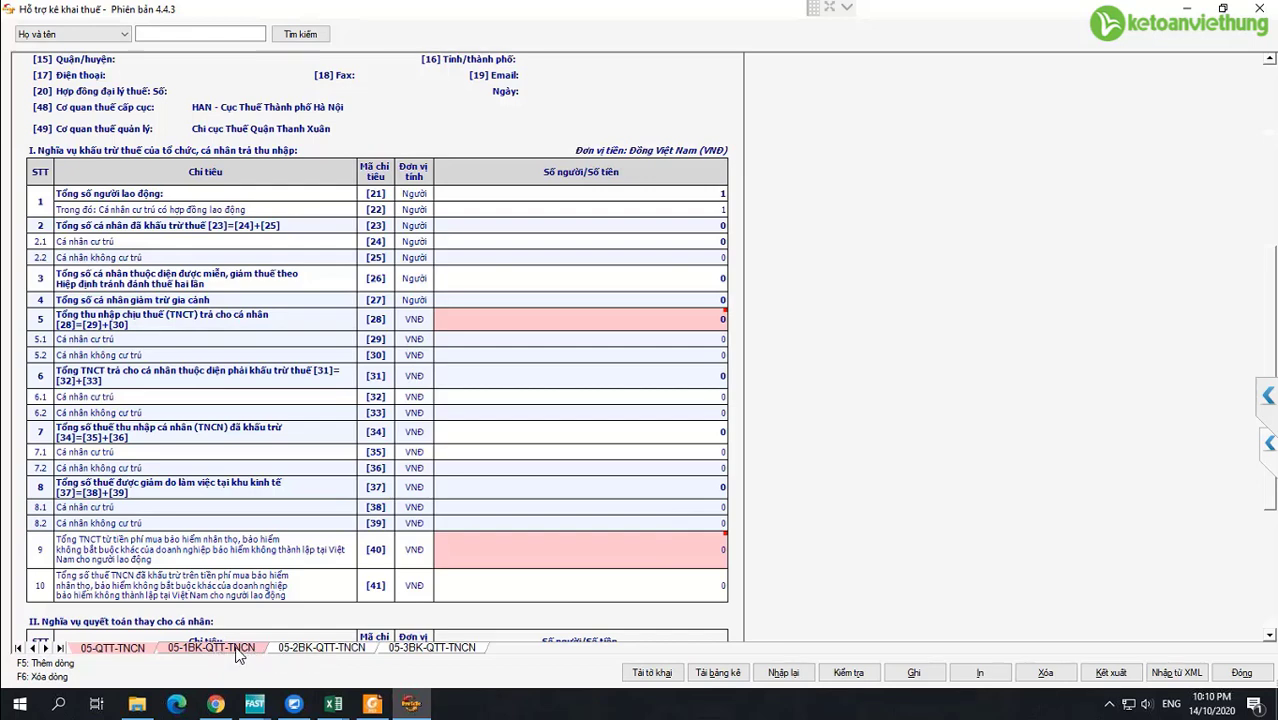
click(324, 649)
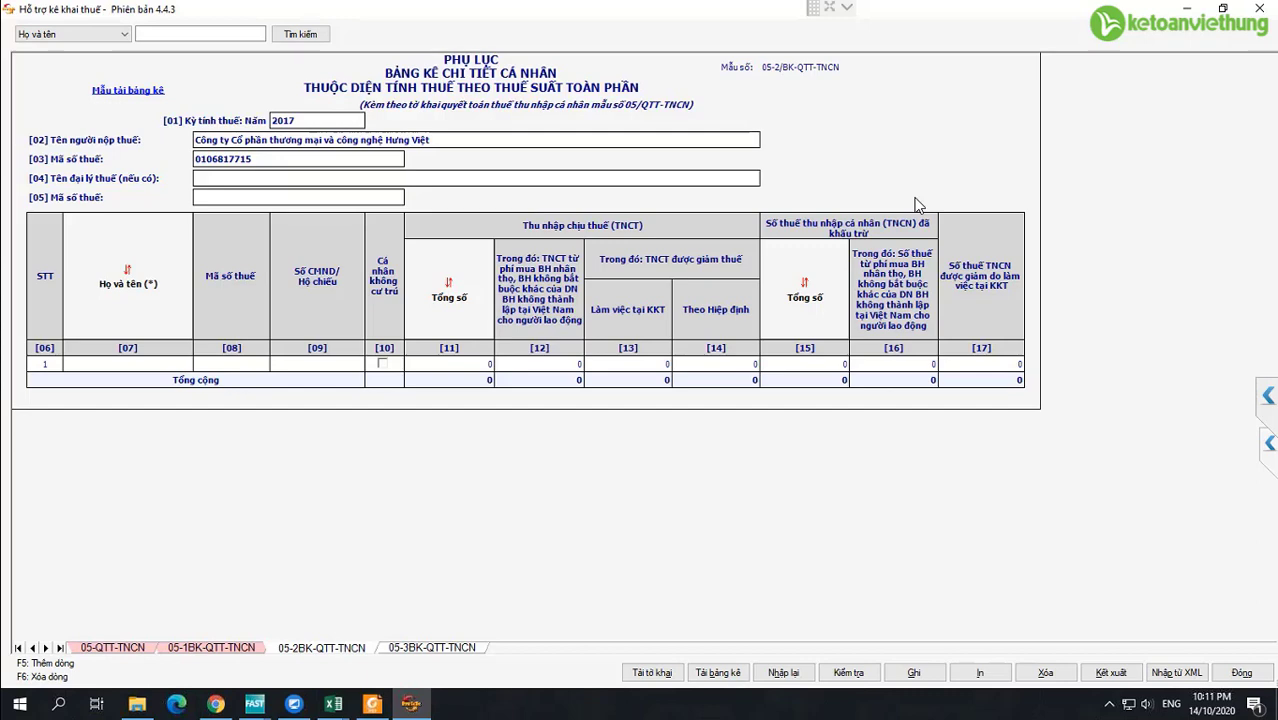
click(437, 650)
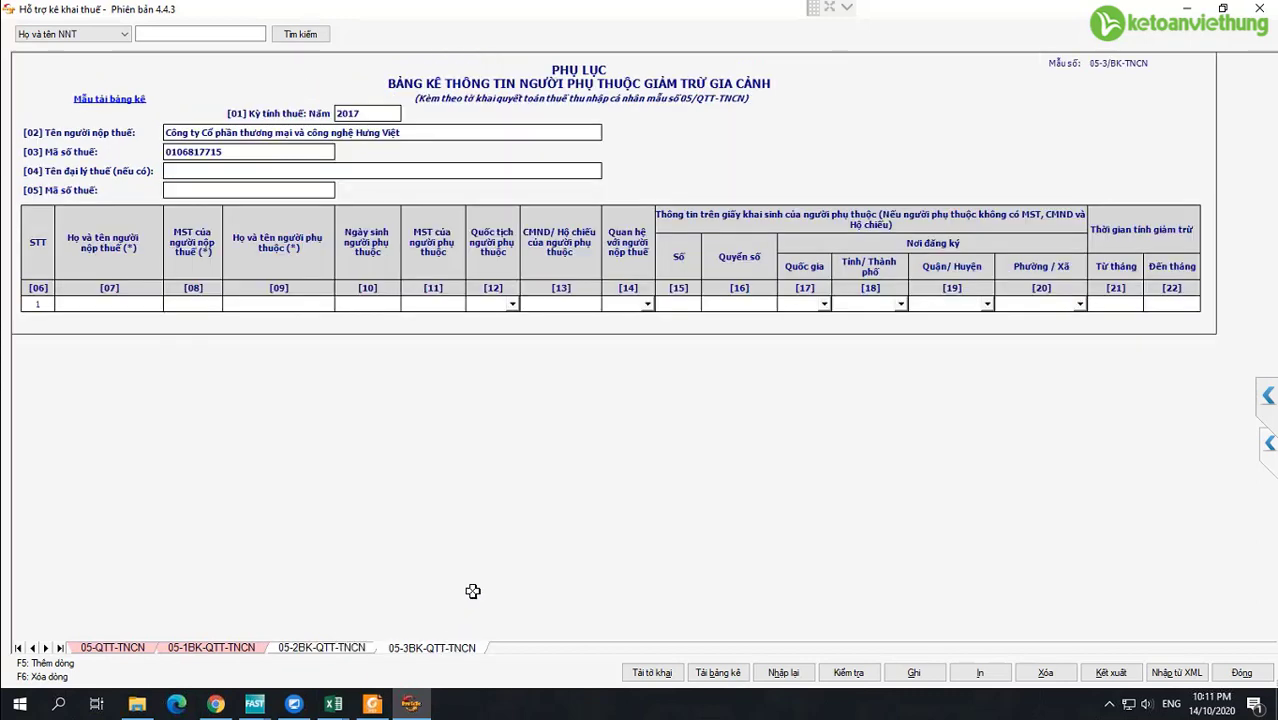